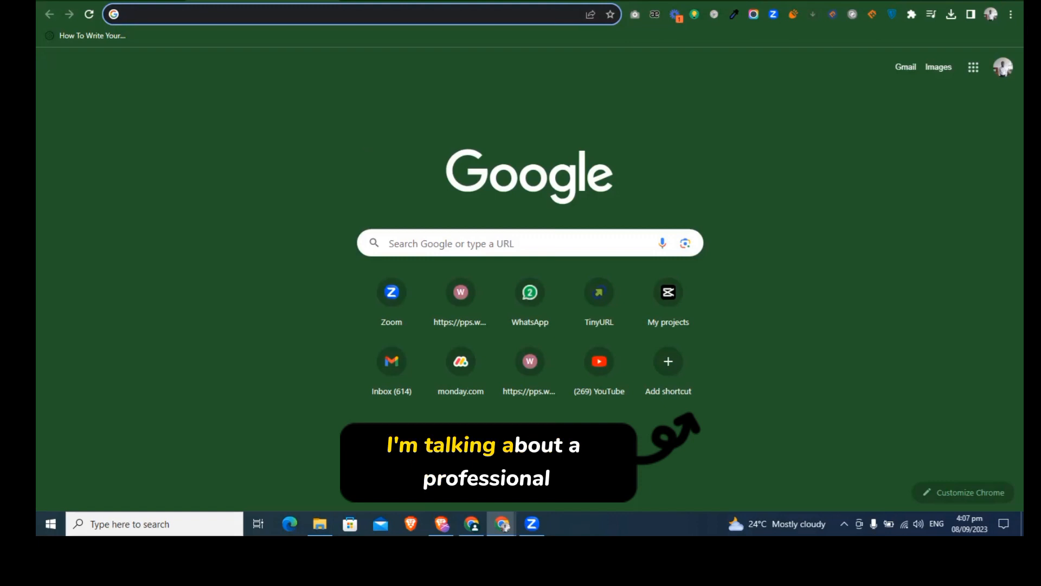
# Step: Switch to the Wix site manager and start creating a new site
pyautogui.moveTo(531, 523)
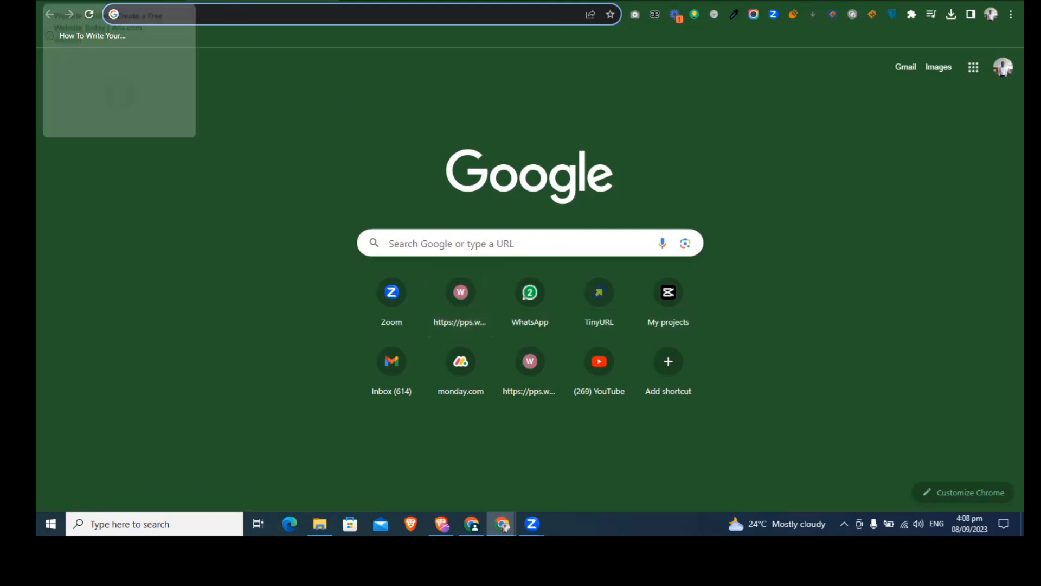
pyautogui.click(116, 1)
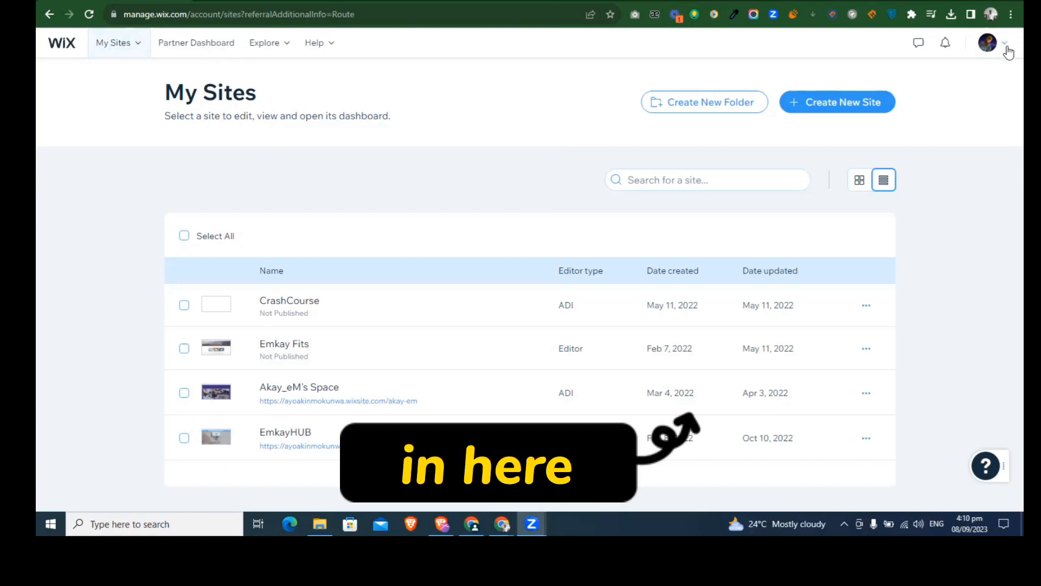
pyautogui.click(844, 112)
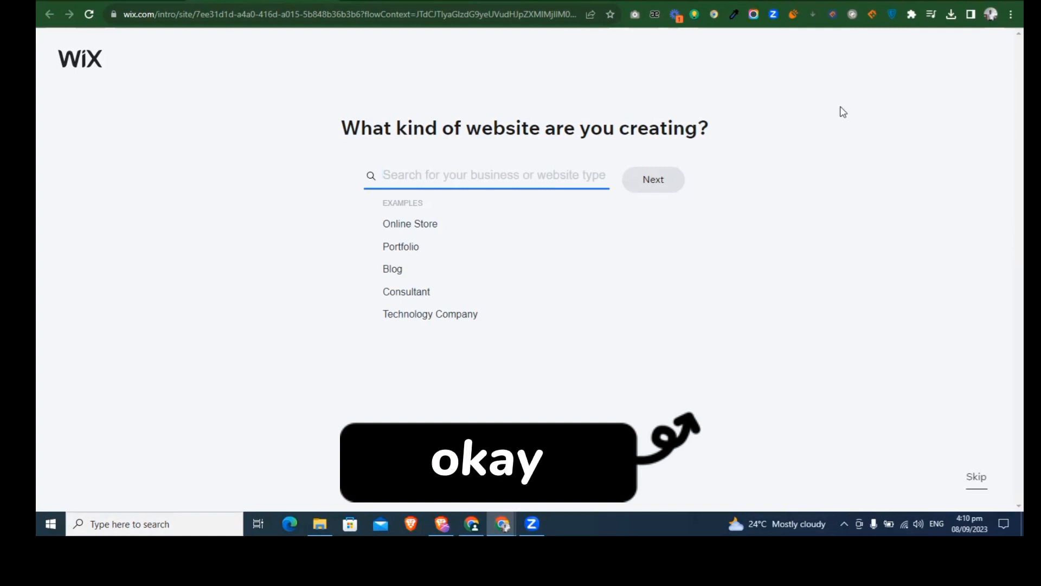
# Step: Choose Graphic Design Portfolio as the kind of website and continue to the naming question
pyautogui.click(401, 248)
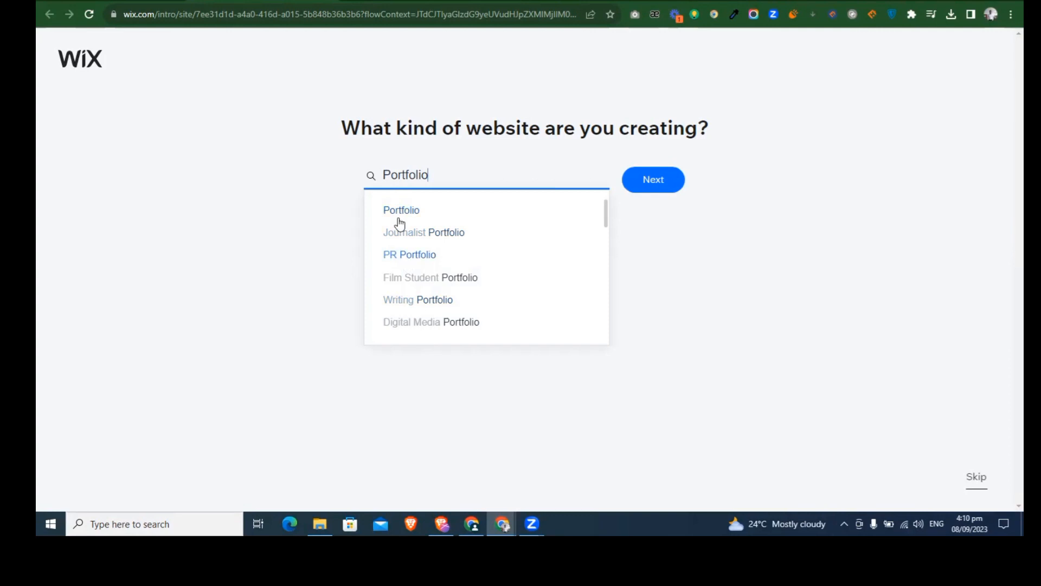
pyautogui.click(383, 171)
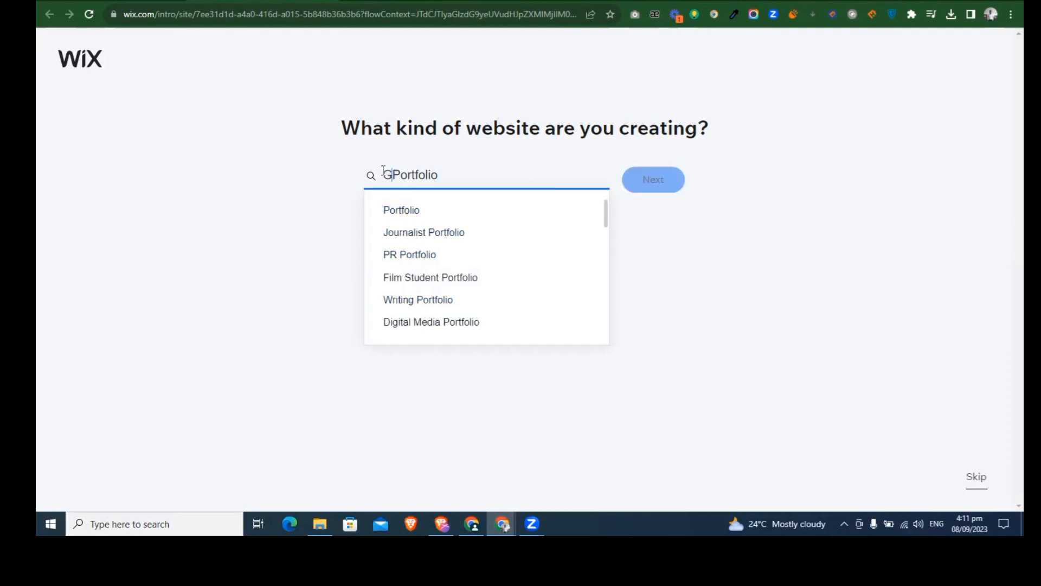
pyautogui.write('Graphivs')
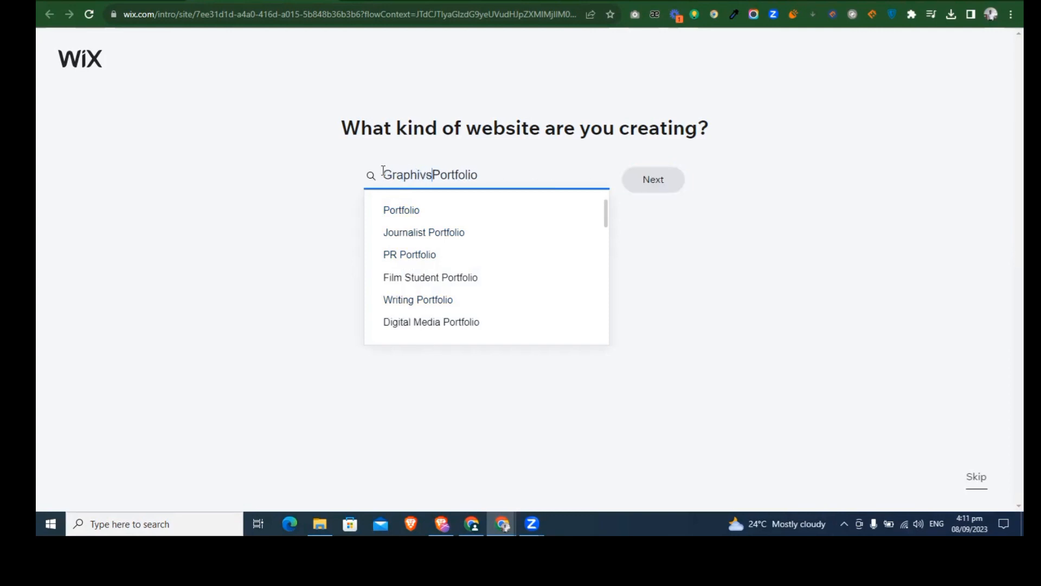
pyautogui.press('BackSpace')
pyautogui.press('BackSpace')
pyautogui.write('cs')
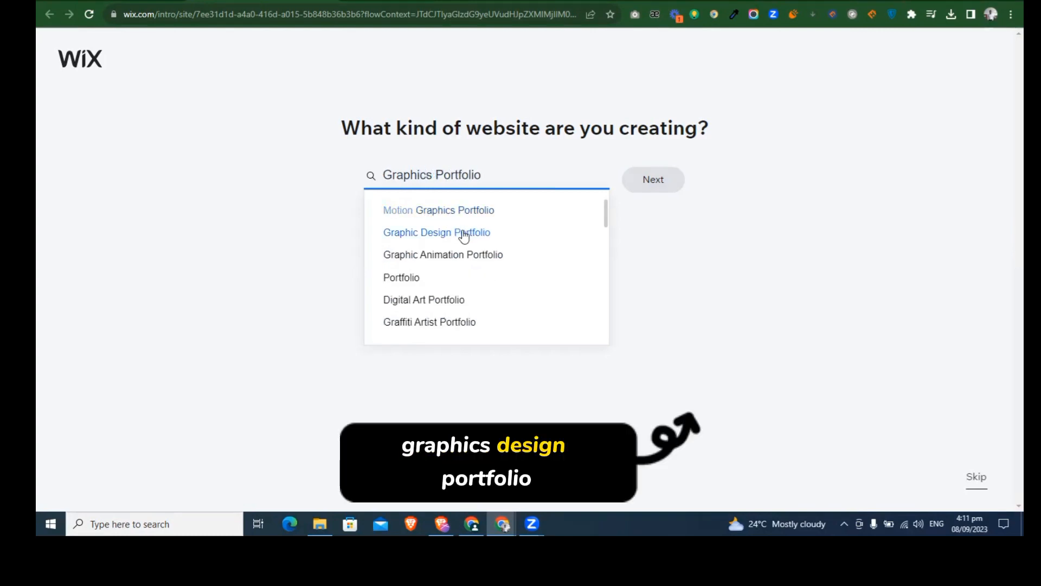
pyautogui.click(464, 234)
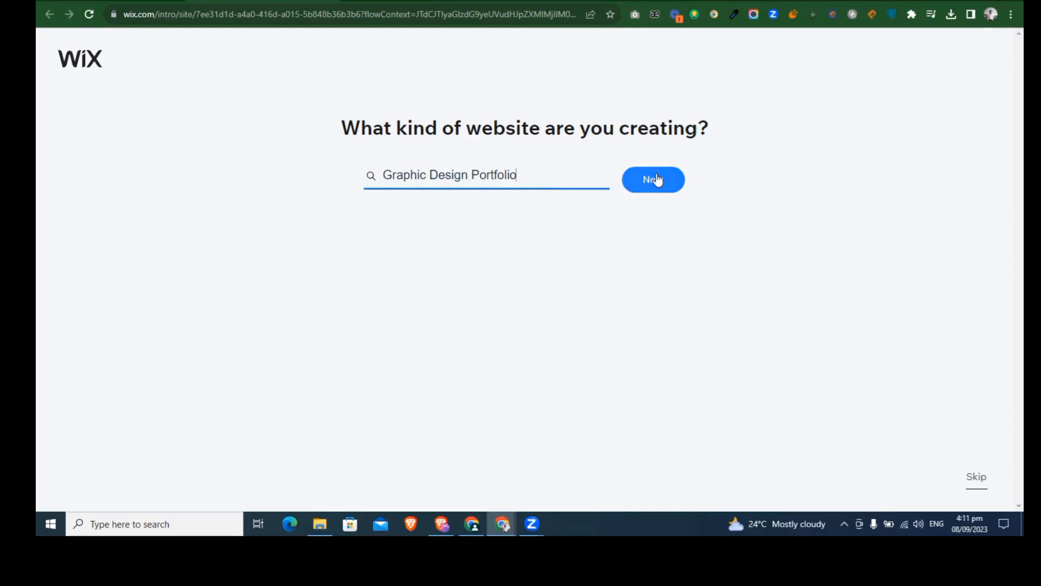
pyautogui.click(656, 180)
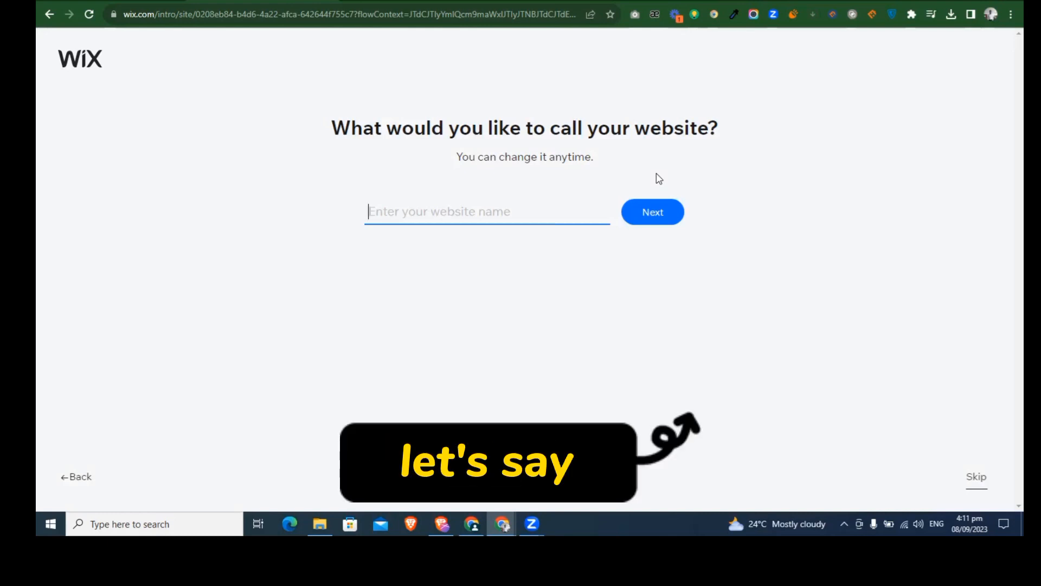
# Step: Name the website crowntechportfolio and continue the setup
pyautogui.write('thespe')
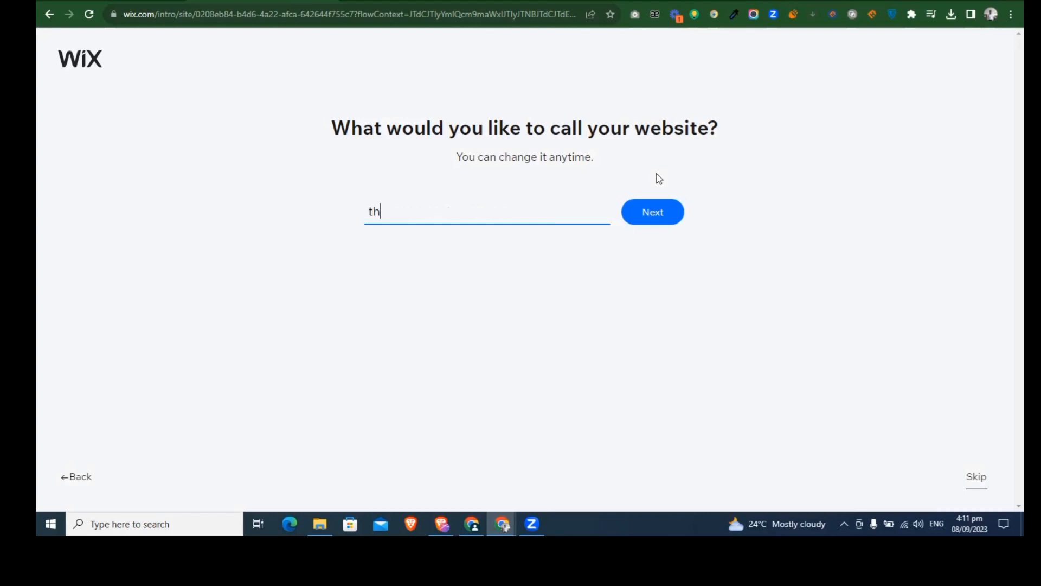
pyautogui.press('BackSpace')
pyautogui.press('BackSpace')
pyautogui.press('BackSpace')
pyautogui.press('BackSpace')
pyautogui.press('BackSpace')
pyautogui.press('BackSpace')
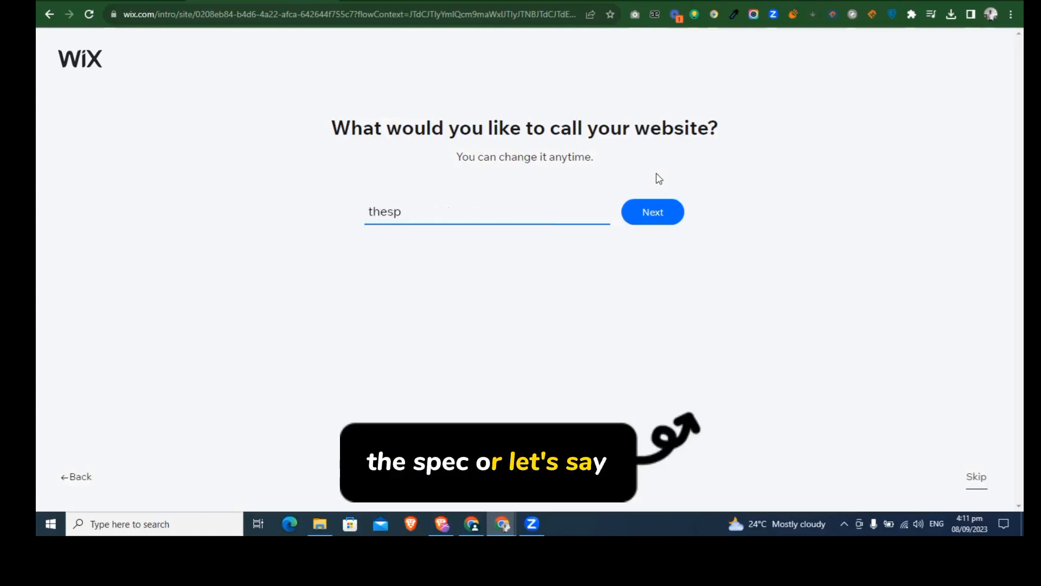
pyautogui.write('crowntech')
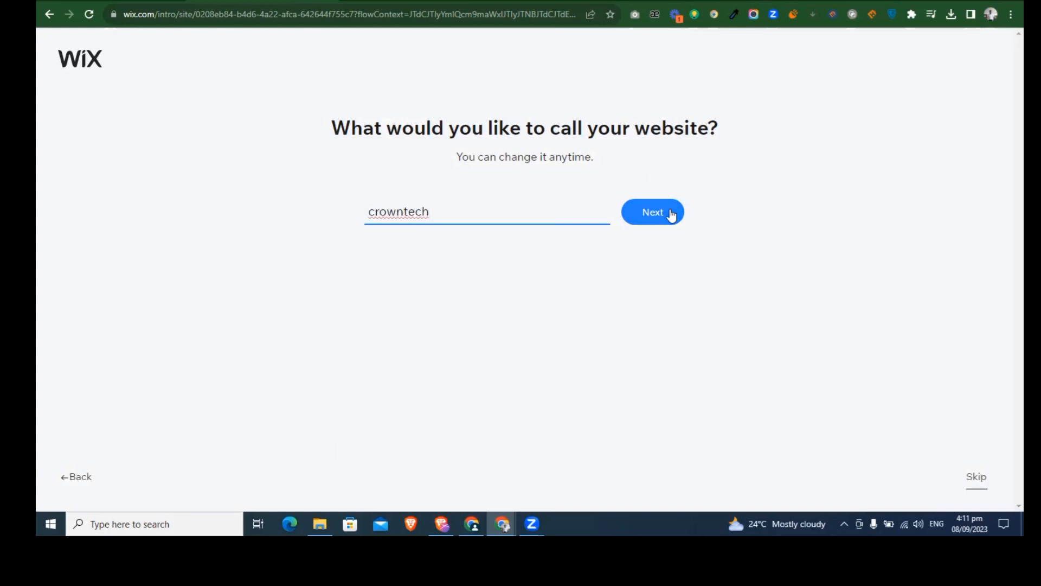
pyautogui.write('portfolio')
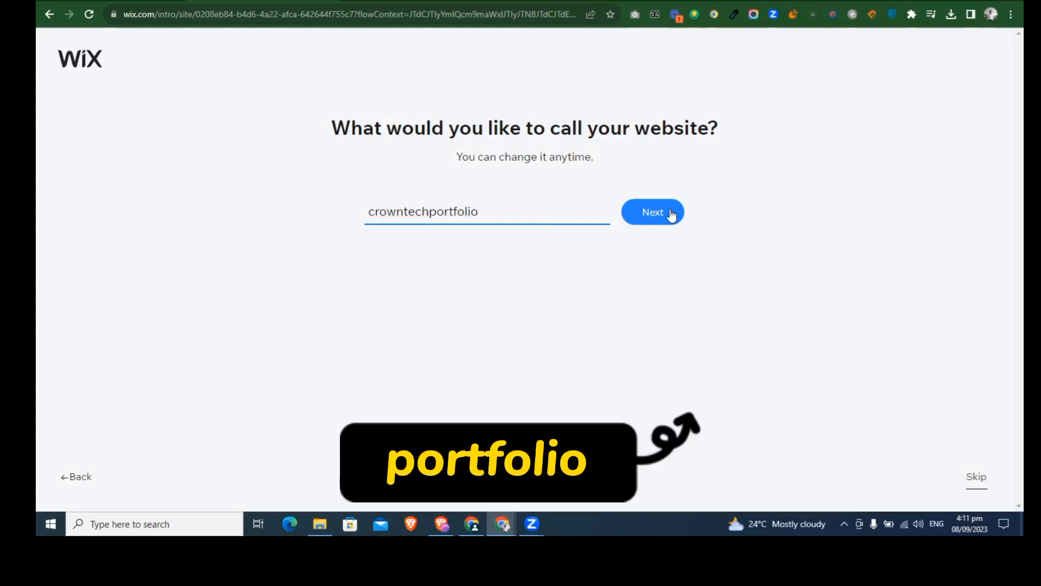
pyautogui.click(672, 215)
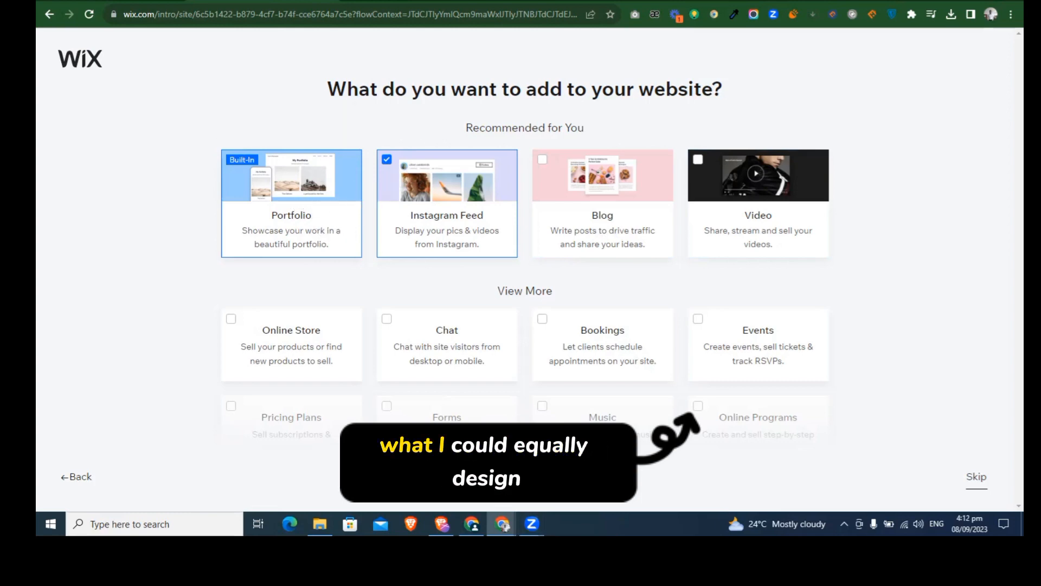
# Step: Deselect the Instagram Feed feature, keeping only the built-in Portfolio, and choose to get a custom-built site
pyautogui.click(387, 160)
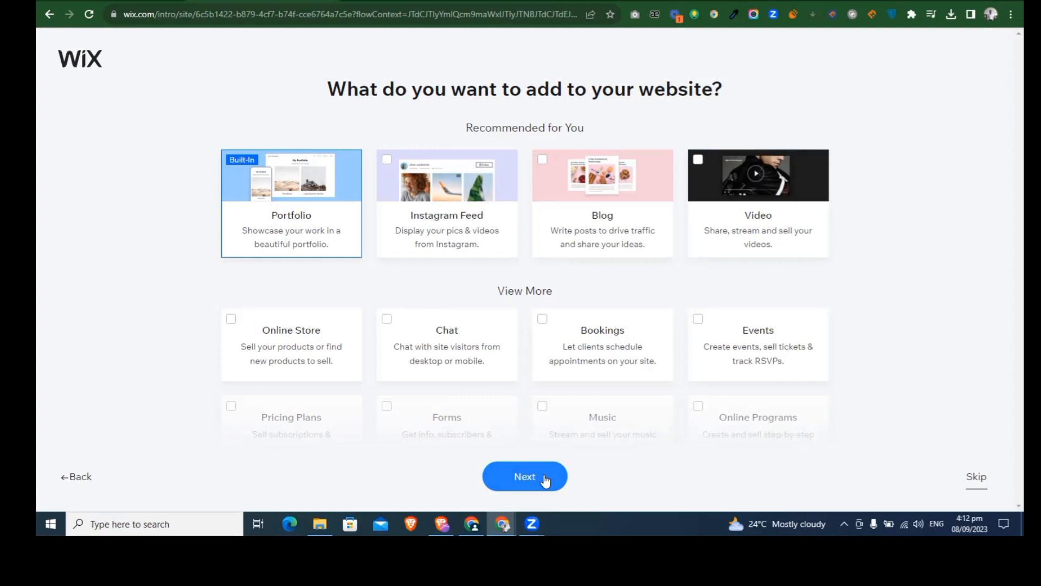
pyautogui.click(545, 481)
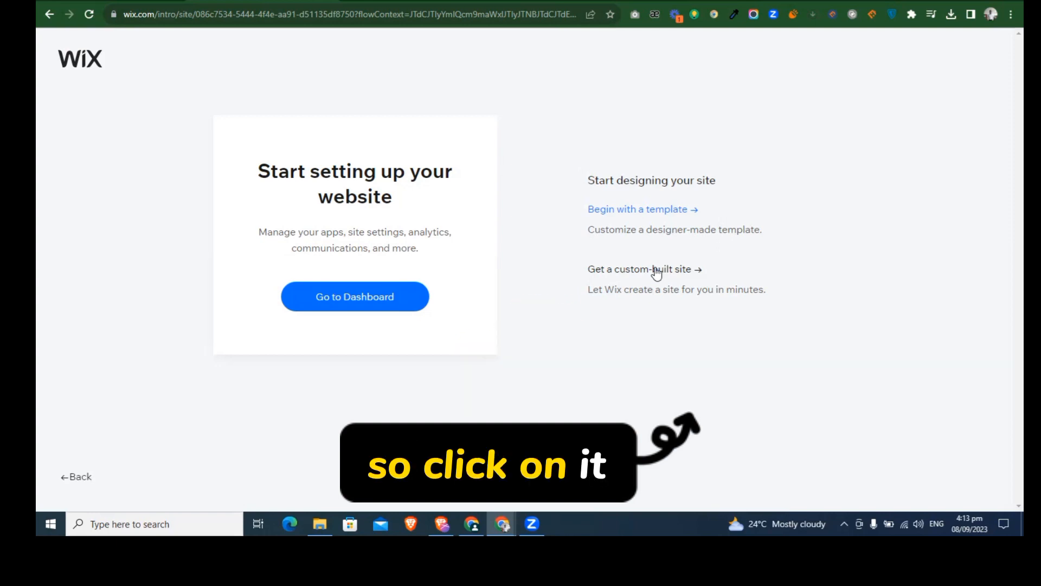
pyautogui.click(657, 270)
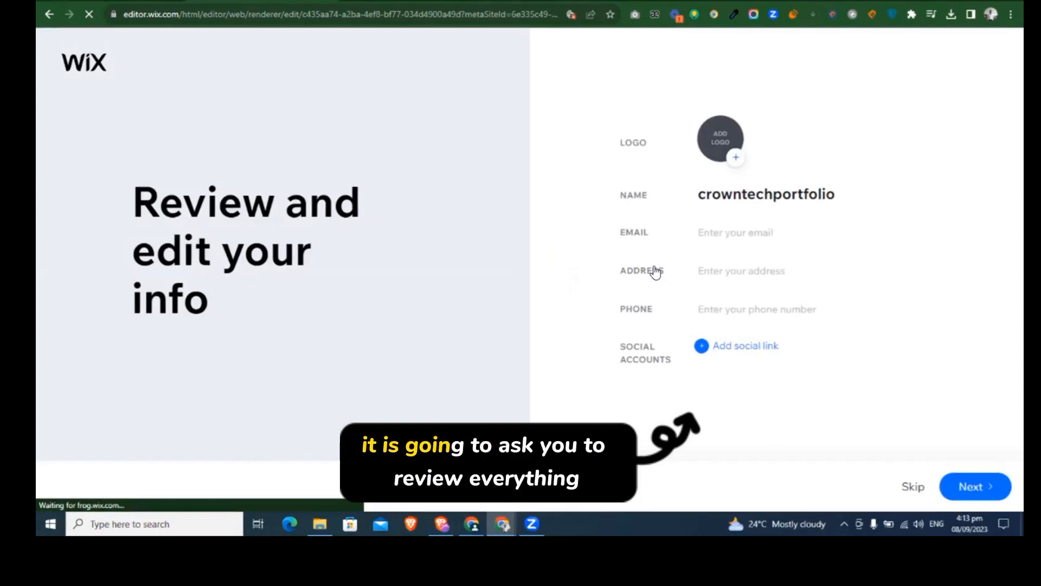
# Step: Upload the Black And White Business Logo image from Downloads as the site logo
pyautogui.click(737, 158)
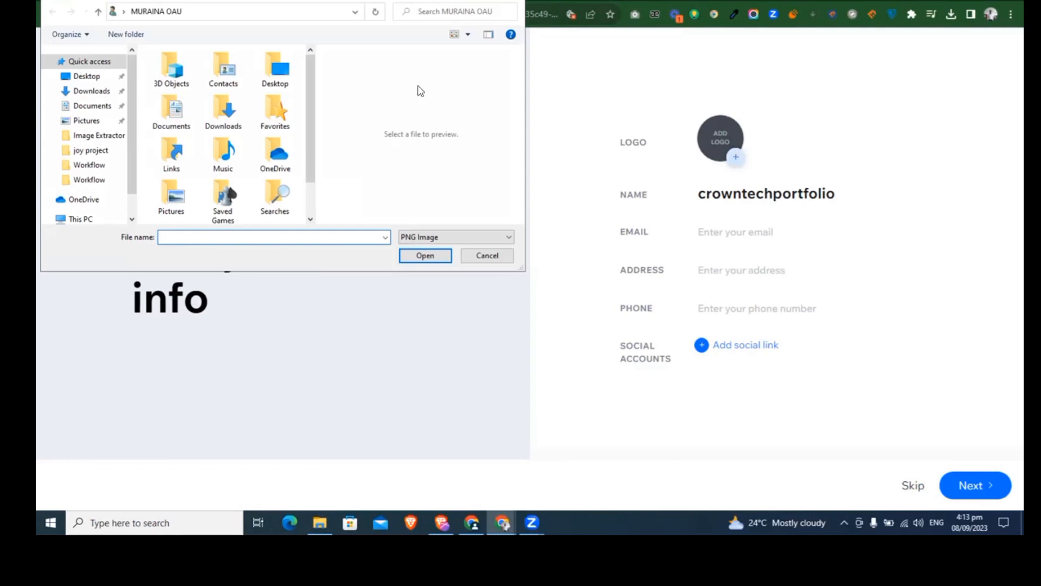
pyautogui.click(91, 91)
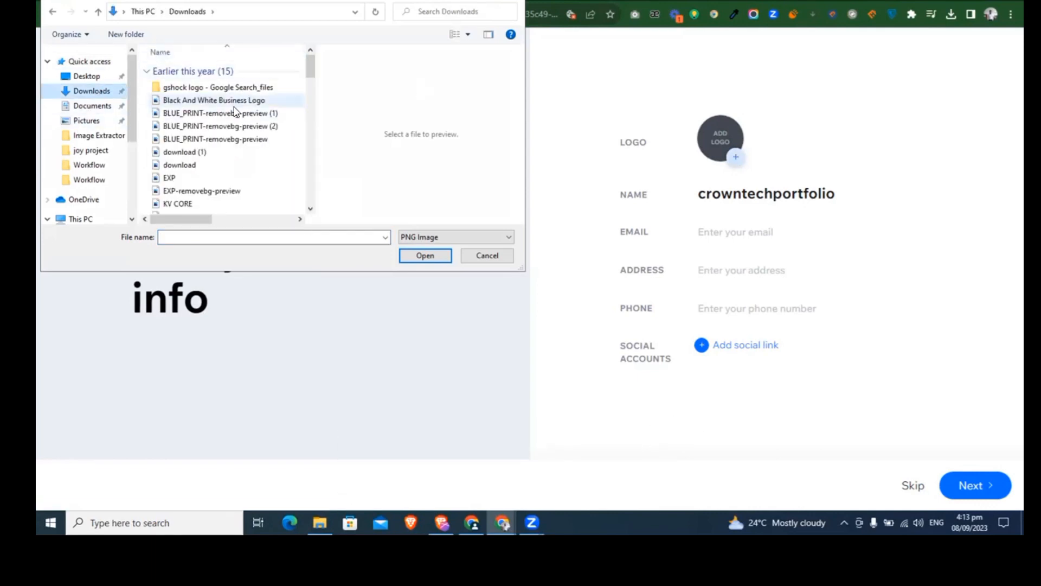
pyautogui.click(215, 100)
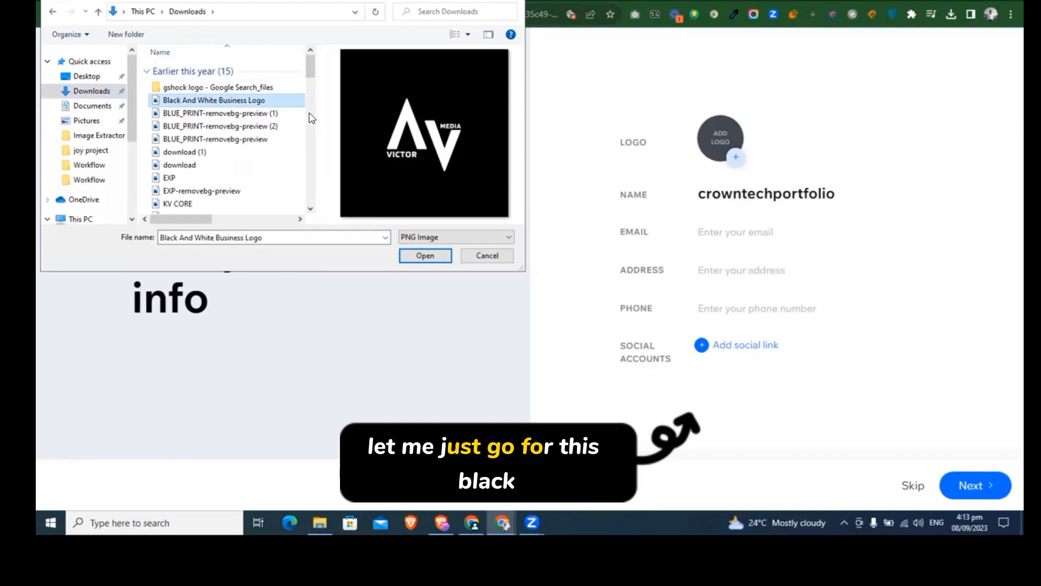
pyautogui.click(425, 255)
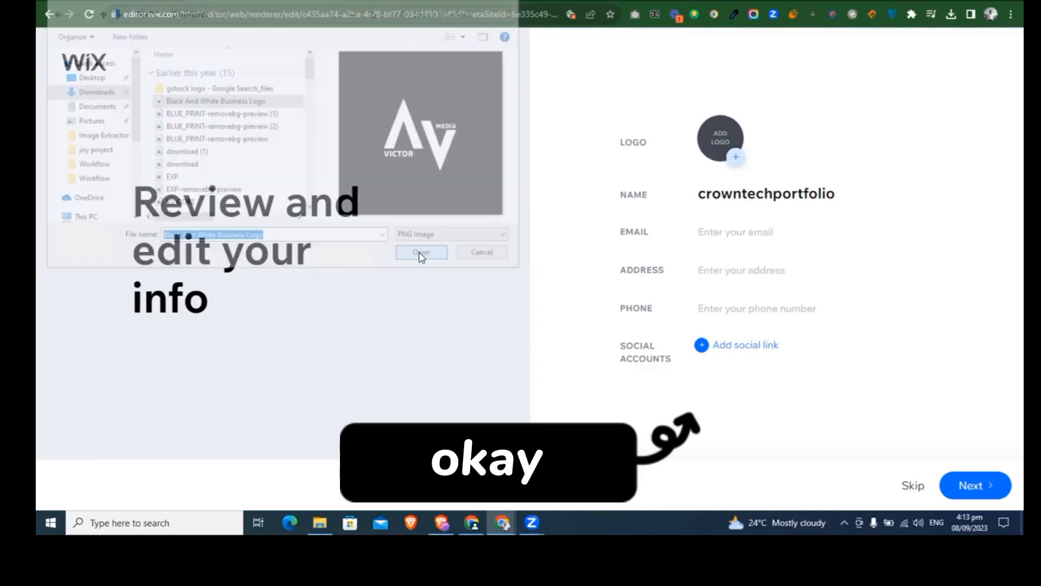
# Step: Fill in the contact email, postal address and phone number from saved entries, prefixing the phone number with the +234 country code
pyautogui.click(728, 226)
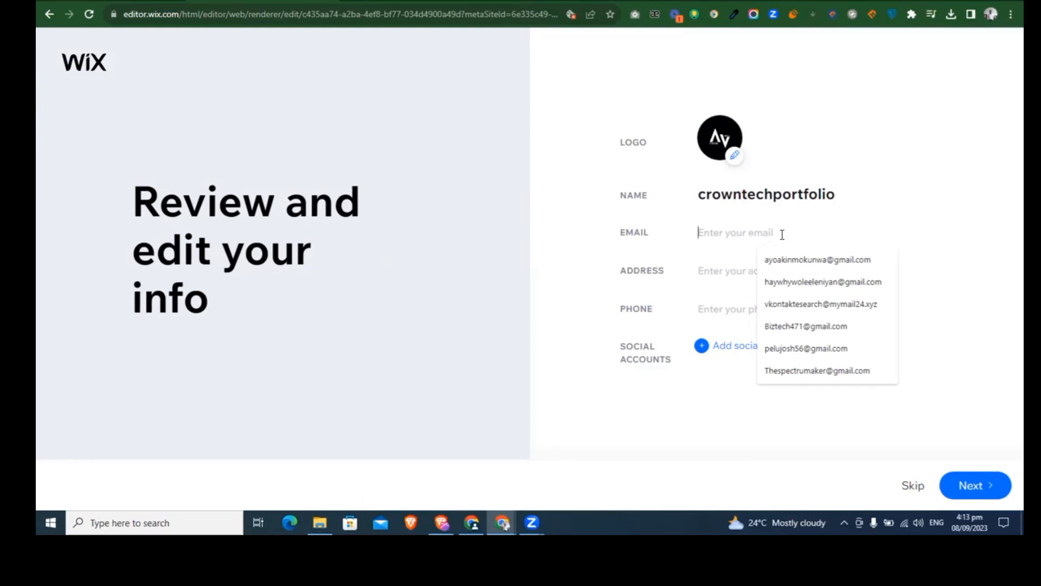
pyautogui.click(786, 262)
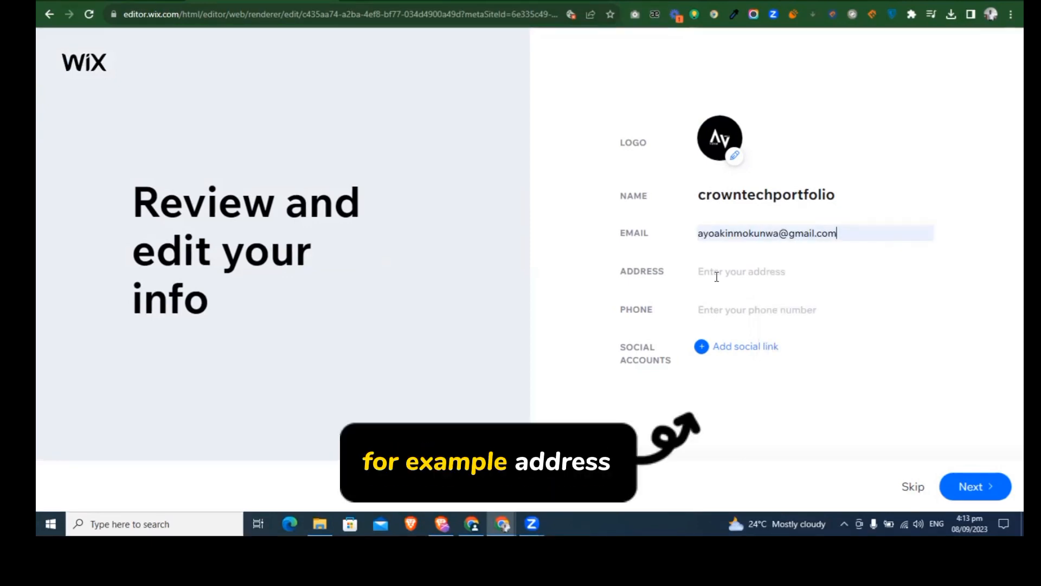
pyautogui.click(717, 275)
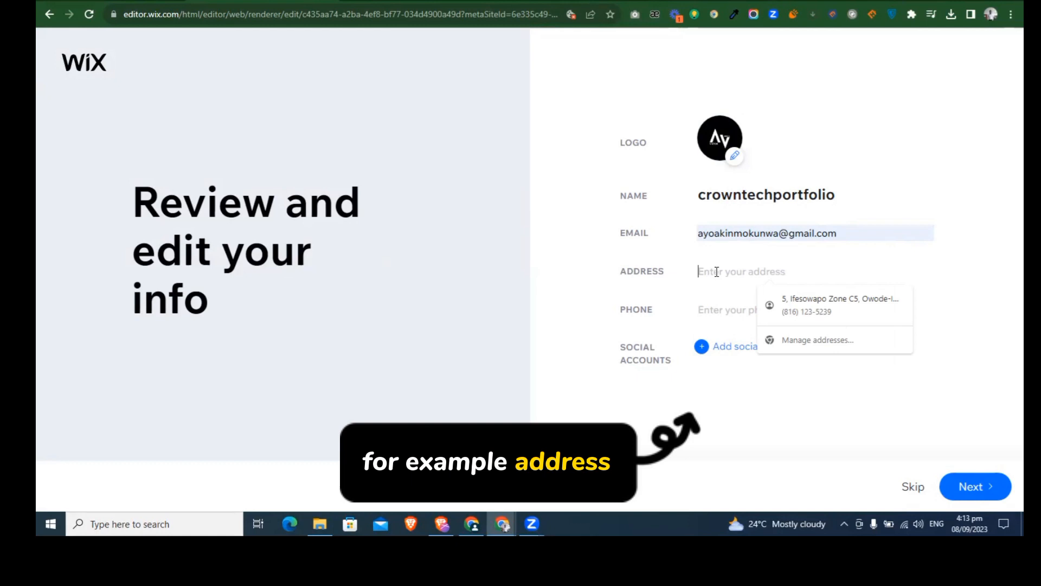
pyautogui.click(805, 305)
pyautogui.click(733, 313)
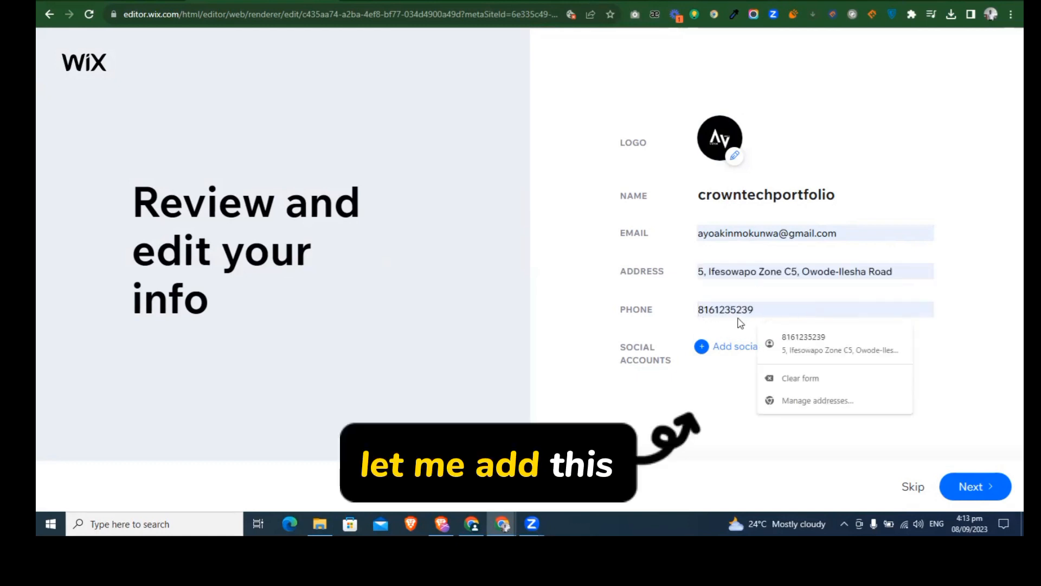
pyautogui.write('+234')
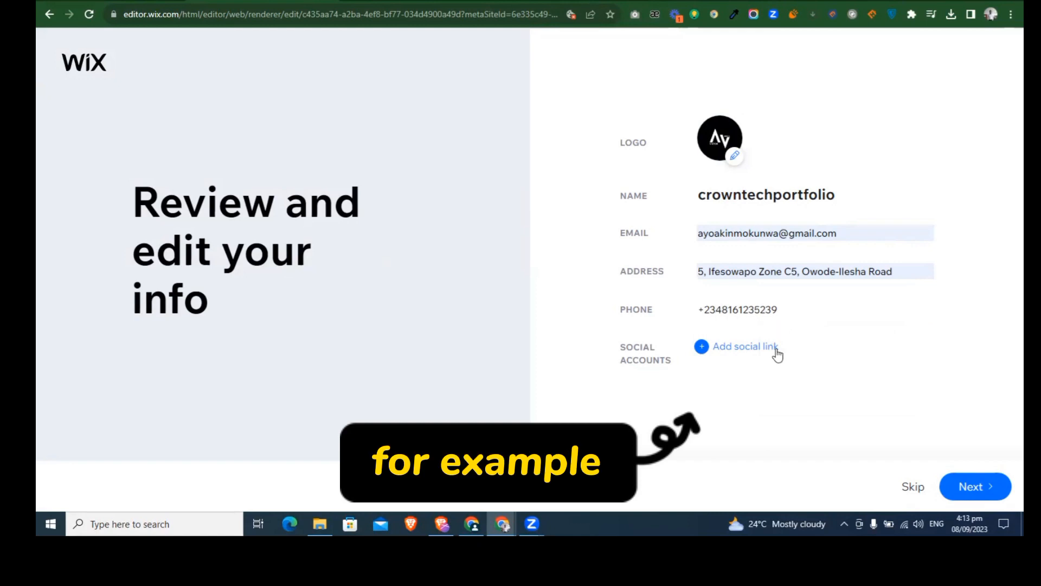
# Step: Add the owner's instagram.com profile as a social link and proceed to the theme selection
pyautogui.click(760, 353)
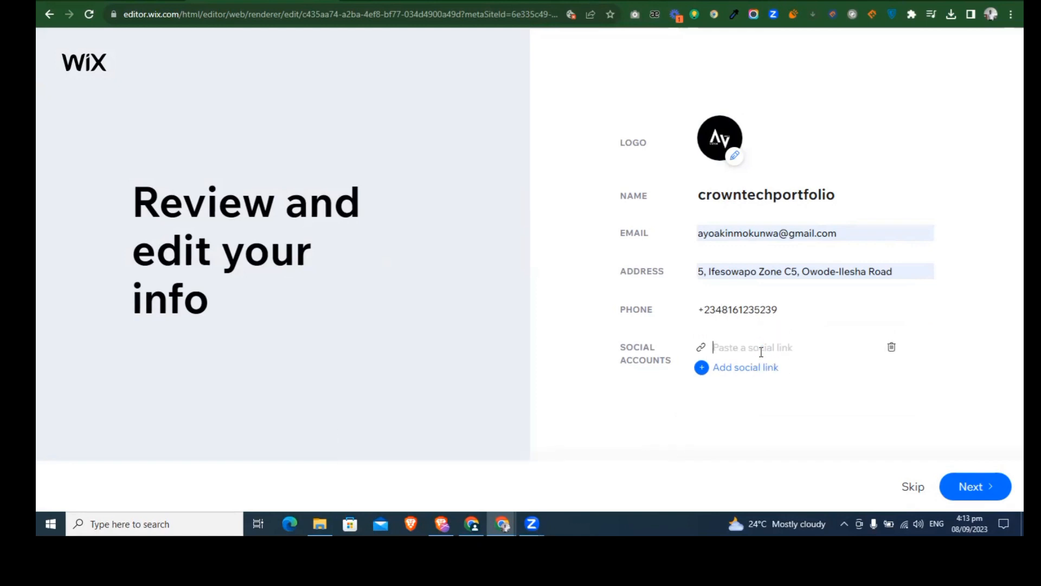
pyautogui.write('instagra')
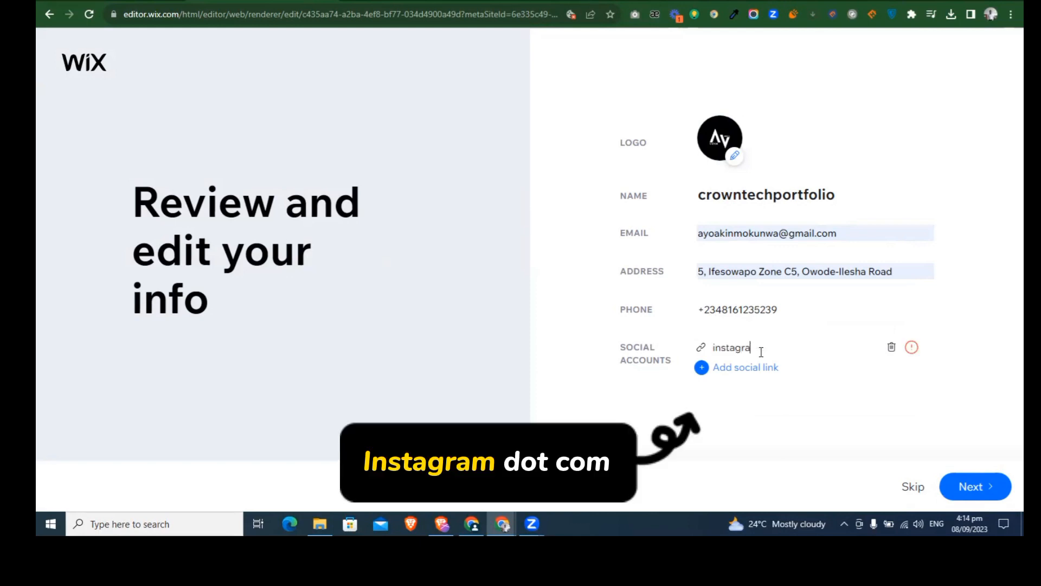
pyautogui.write('m.com')
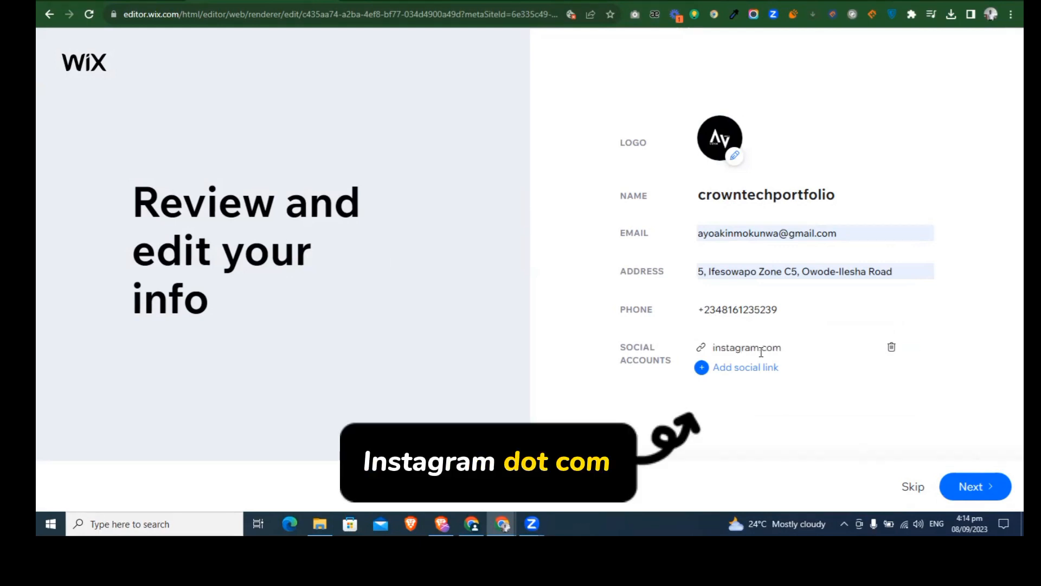
pyautogui.write('/haywhyw')
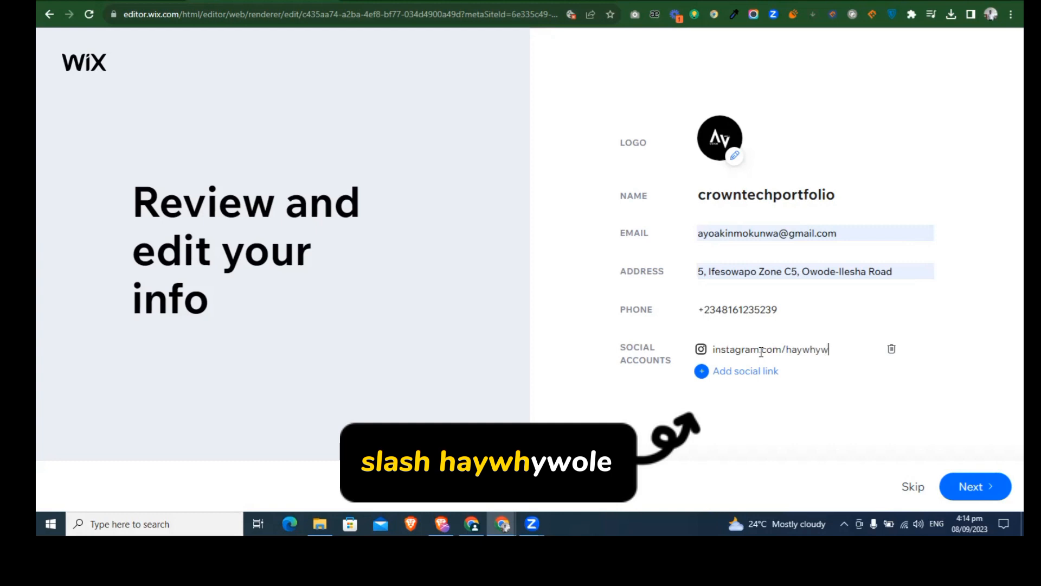
pyautogui.write('ole')
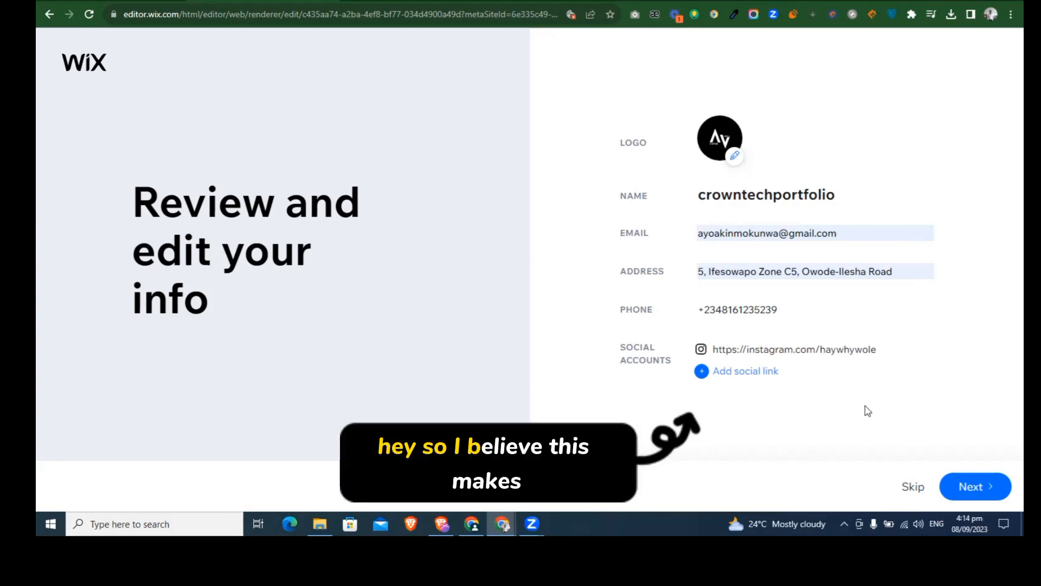
pyautogui.click(969, 491)
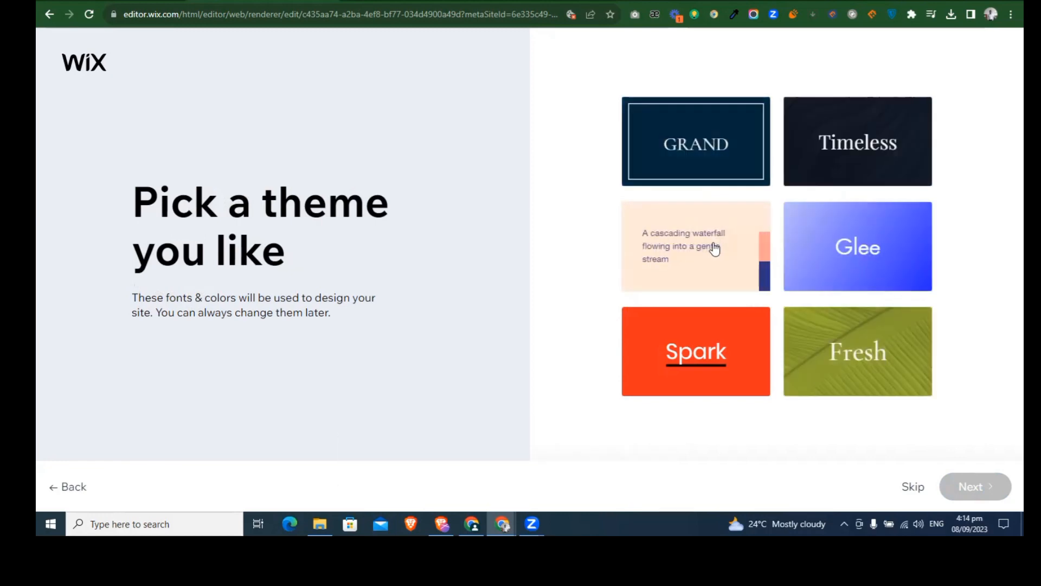
# Step: Apply the Spark theme and continue to the homepage designs
pyautogui.click(732, 352)
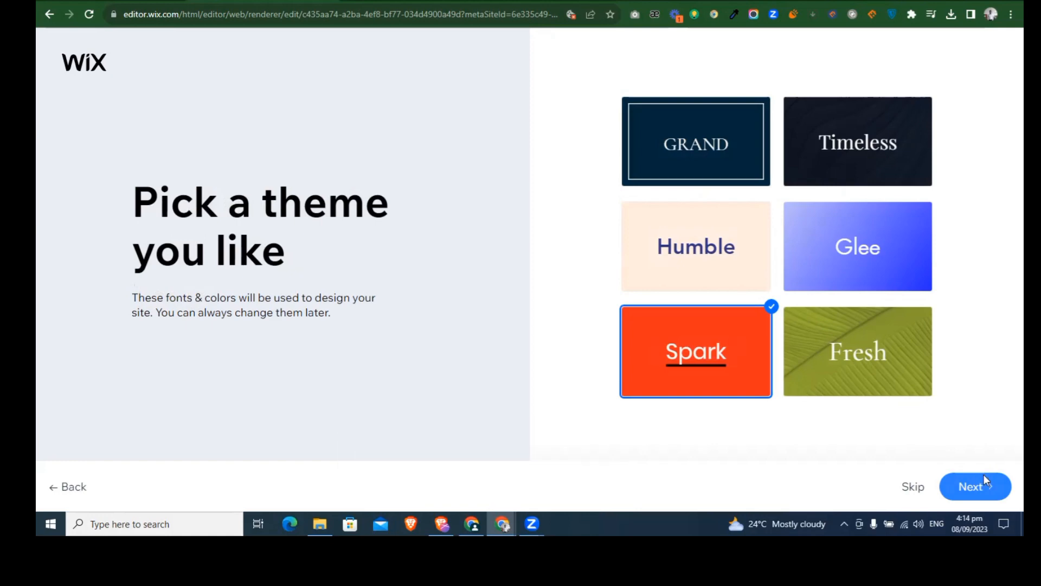
pyautogui.click(974, 486)
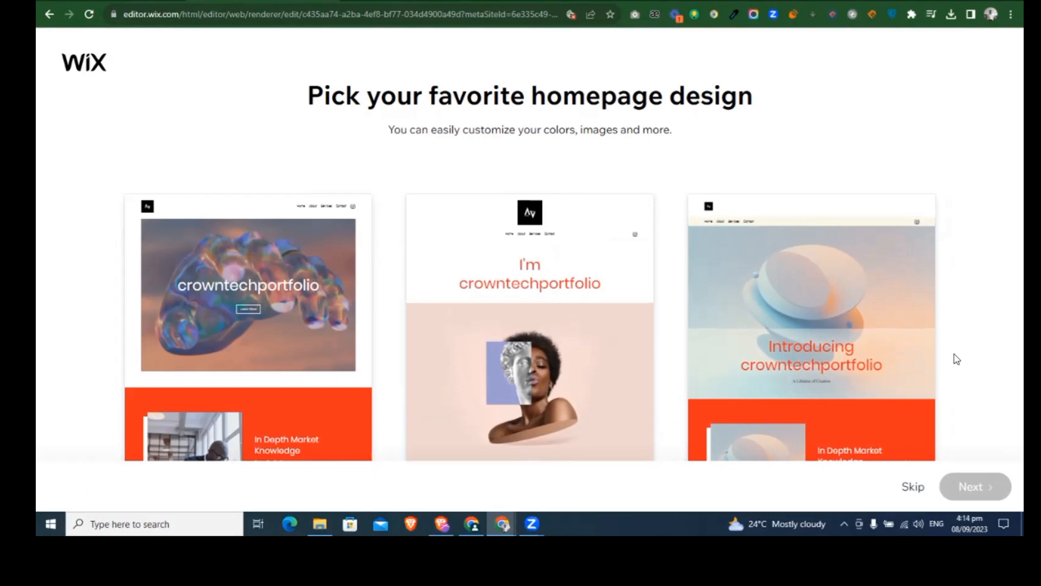
pyautogui.rightClick(796, 405)
pyautogui.press('Escape')
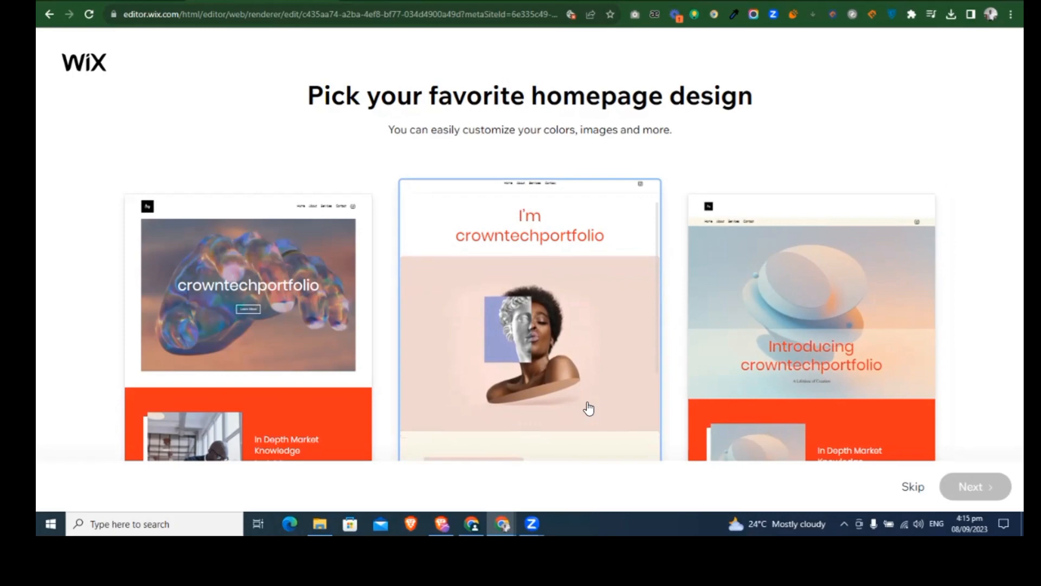
# Step: Choose the homepage design with the stacked pastel discs and open the site for editing with About and Contact pages added
pyautogui.click(813, 337)
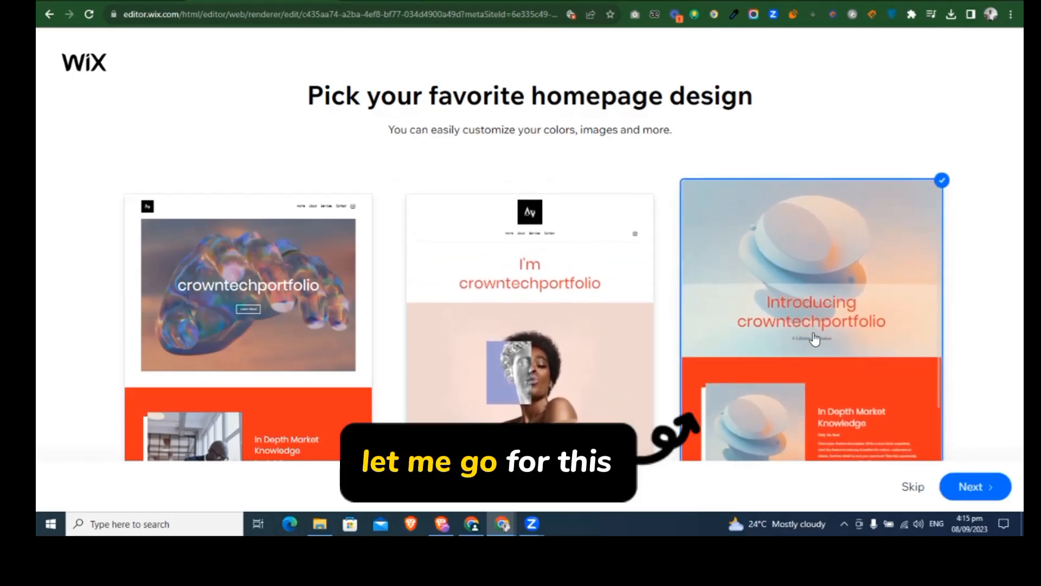
pyautogui.click(960, 499)
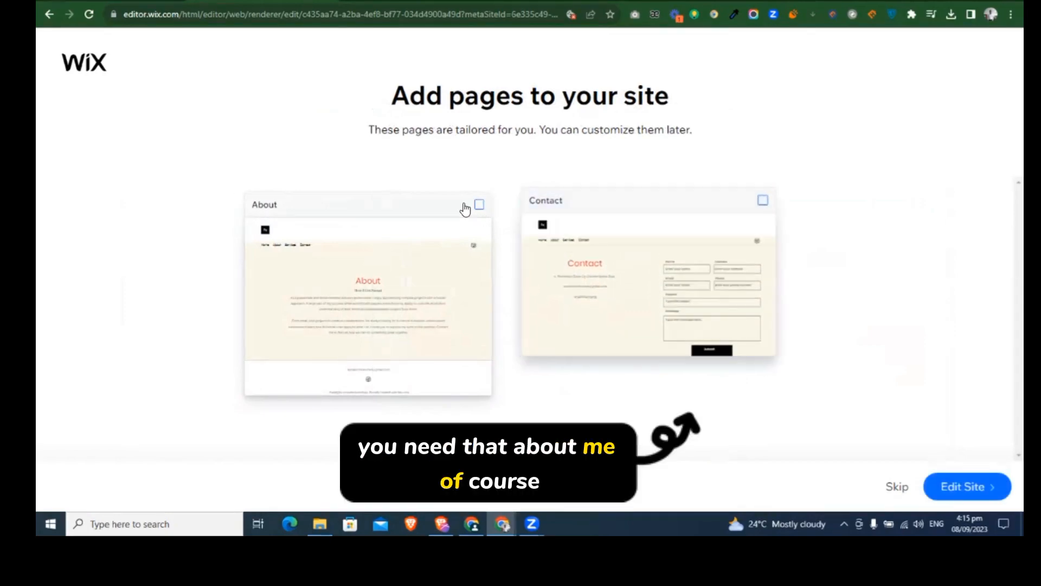
pyautogui.click(491, 214)
pyautogui.click(724, 243)
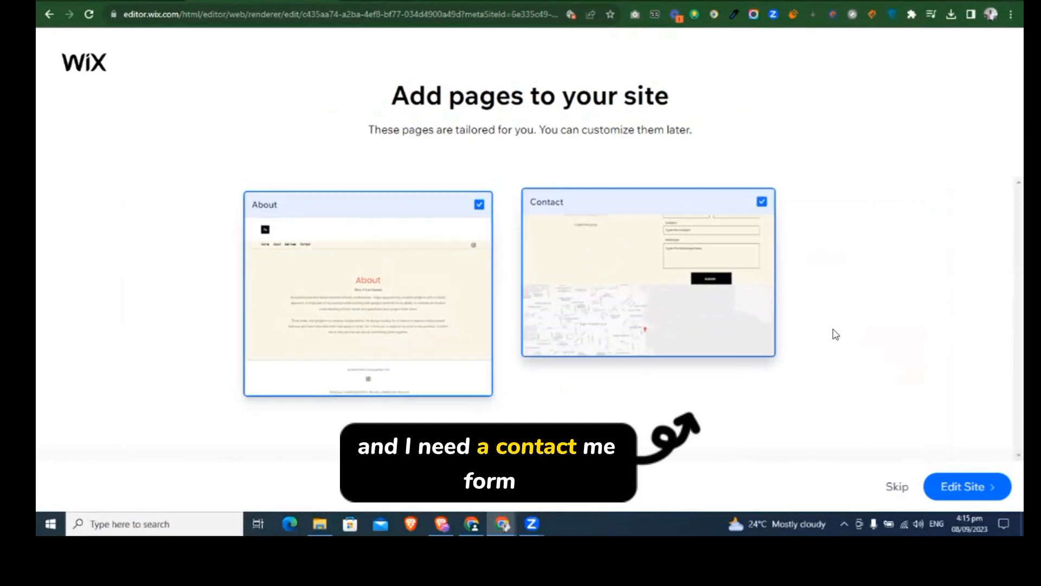
pyautogui.click(933, 483)
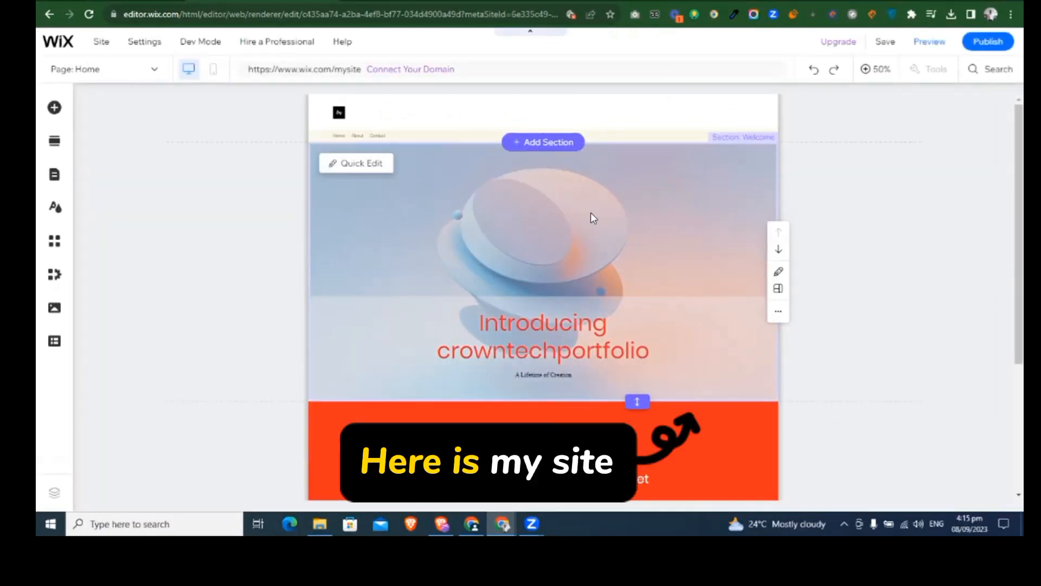
# Step: Reword the welcome section's heading to "Introducing crowntech media" by replacing the word "portfolio"
pyautogui.click(807, 214)
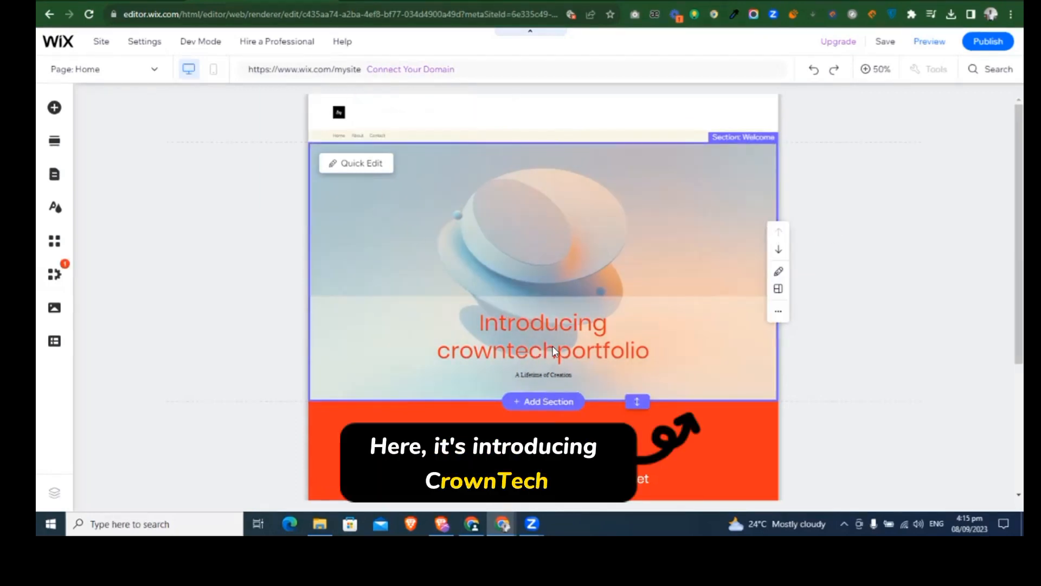
pyautogui.click(574, 350)
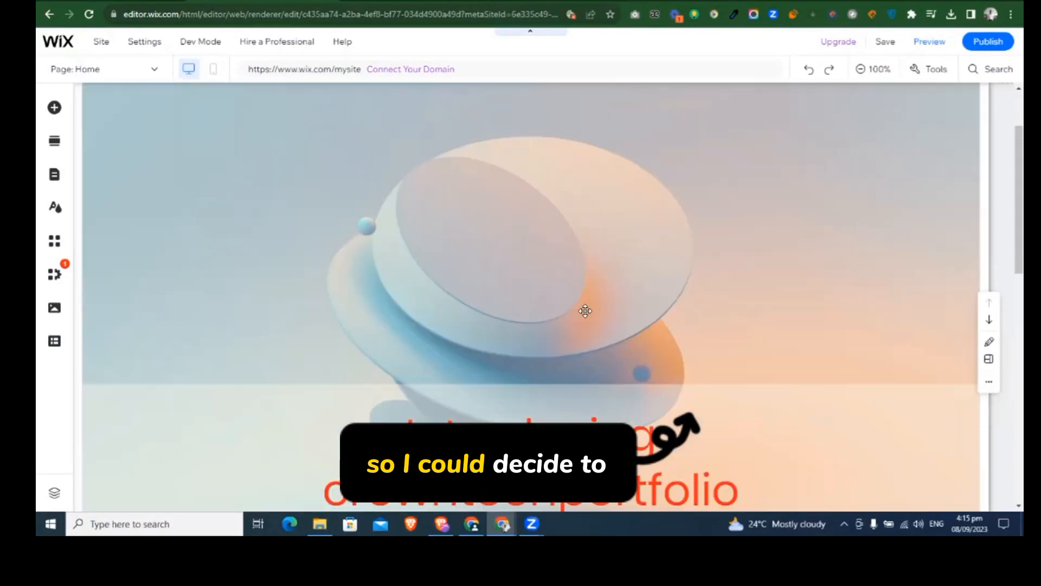
pyautogui.click(610, 407)
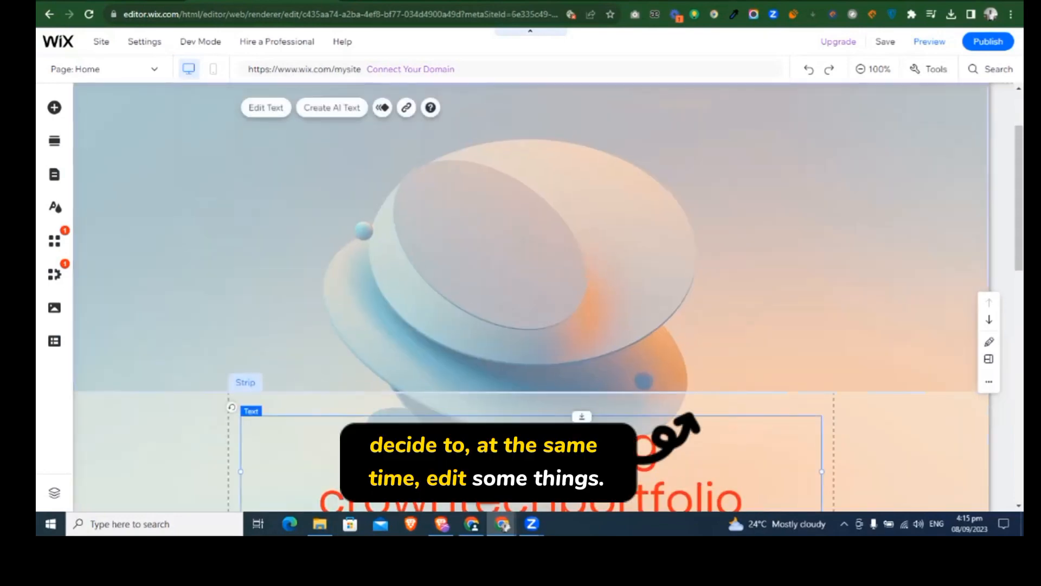
pyautogui.scroll(-2, 531, 271)
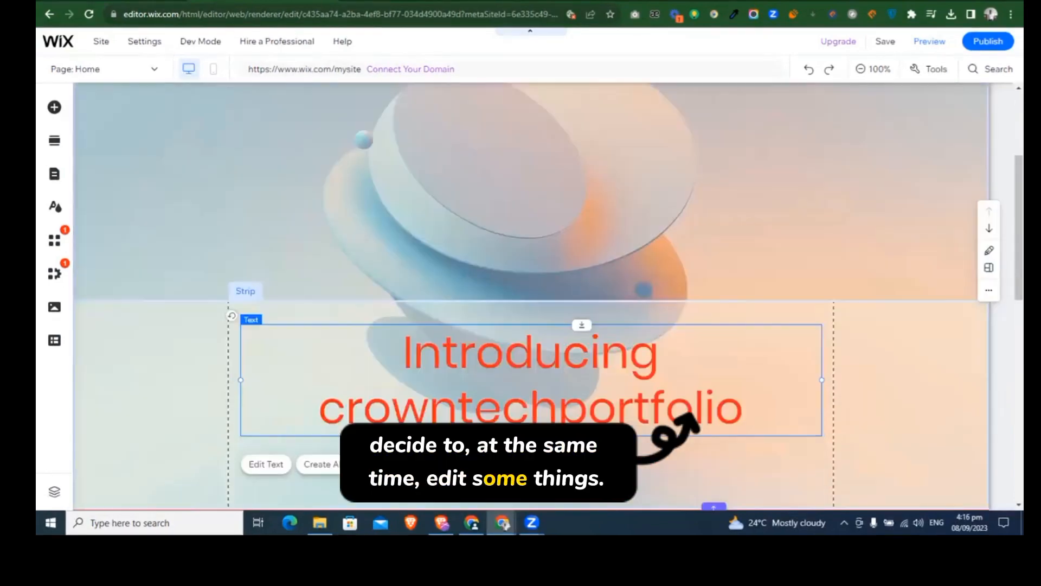
pyautogui.doubleClick(628, 407)
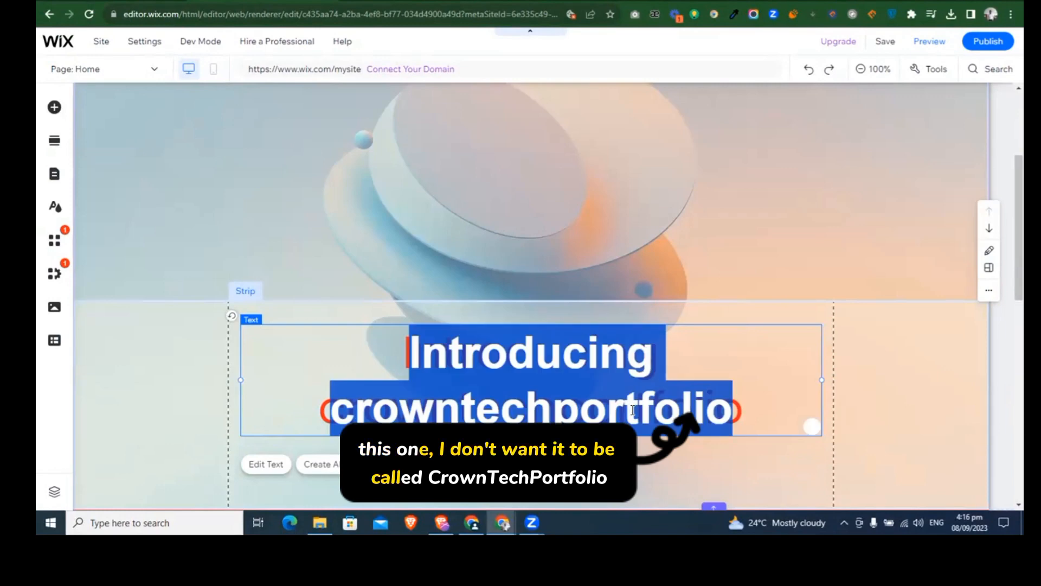
pyautogui.doubleClick(633, 410)
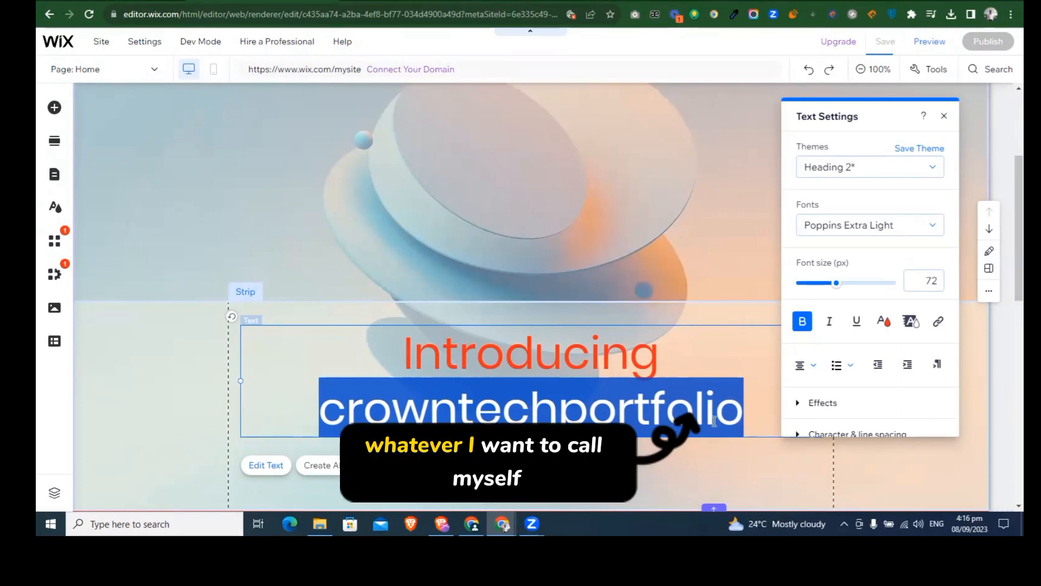
pyautogui.click(742, 411)
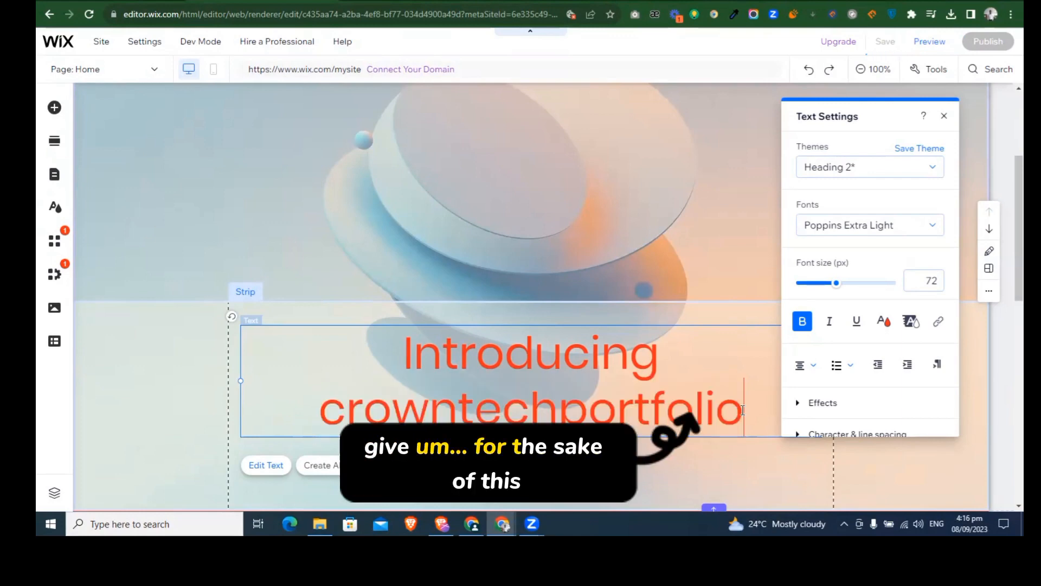
pyautogui.keyDown('shift'); pyautogui.click(568, 407); pyautogui.keyUp('shift')
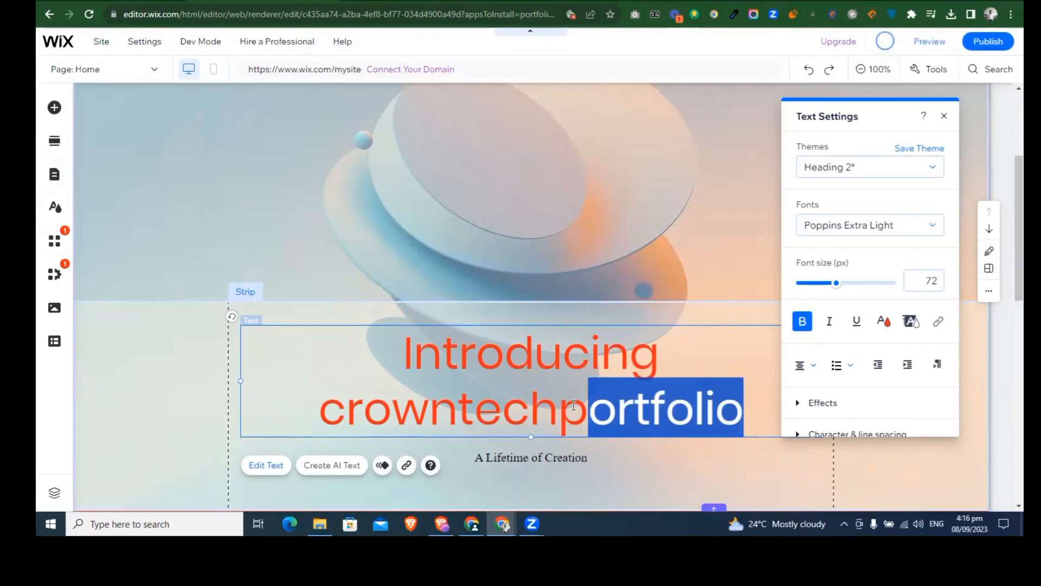
pyautogui.press('BackSpace')
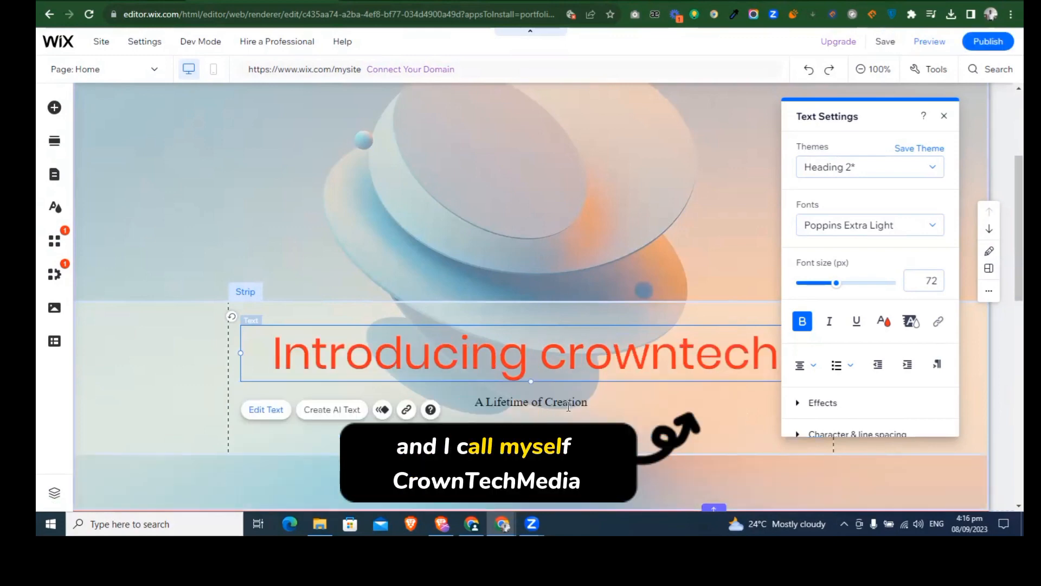
pyautogui.write('media')
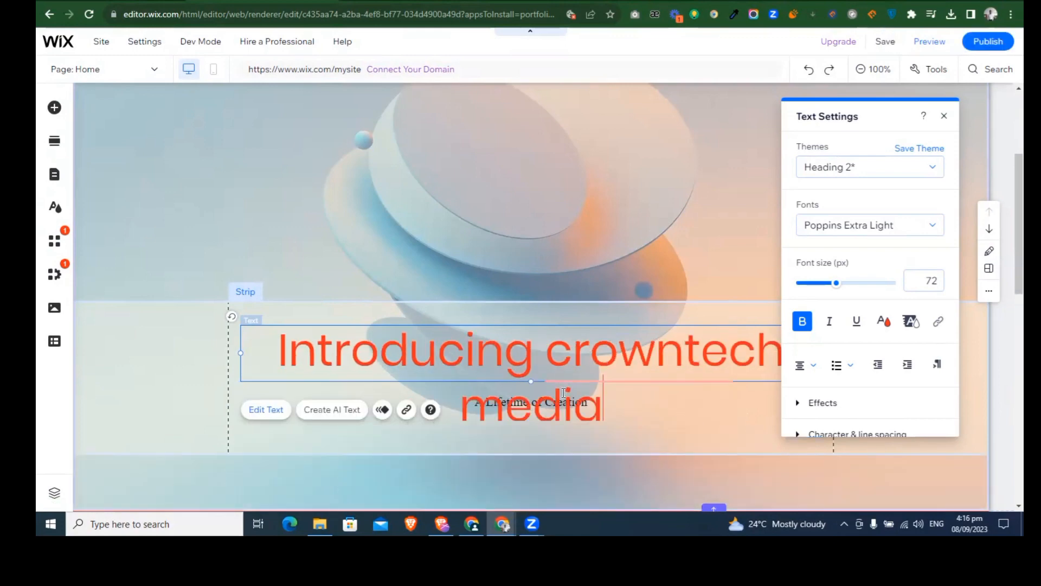
# Step: Capitalise both words of the brand name in the welcome heading so it reads "Introducing Crowntech Media"
pyautogui.click(572, 350)
pyautogui.press('BackSpace')
pyautogui.write('c')
pyautogui.press('BackSpace')
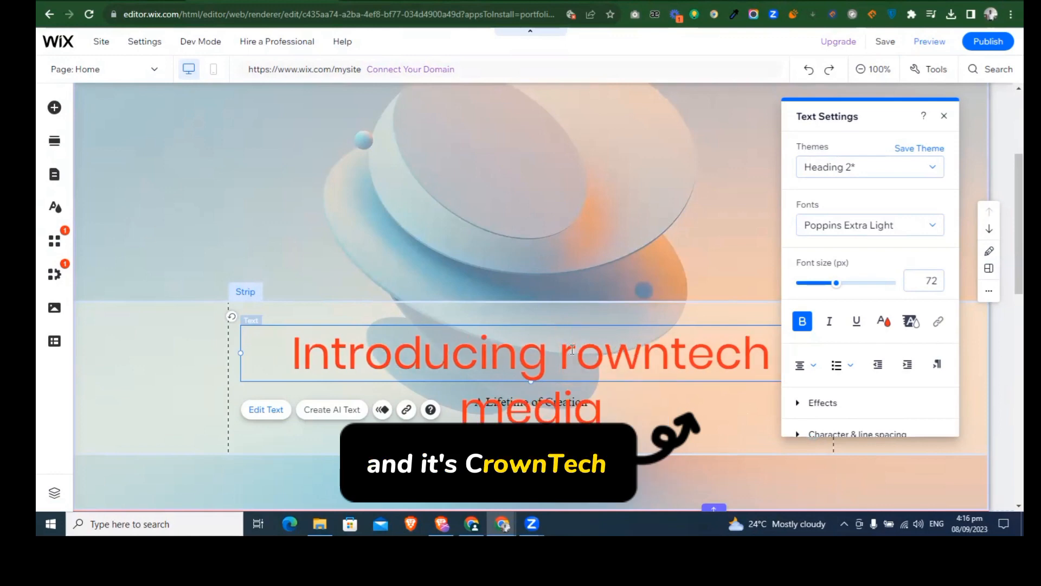
pyautogui.write('C')
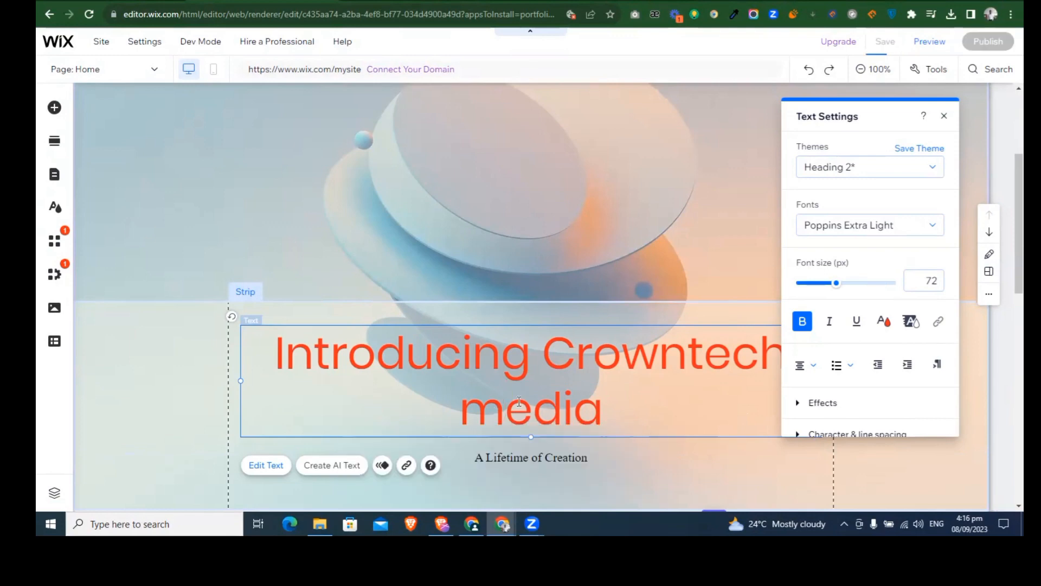
pyautogui.press('BackSpace')
pyautogui.write('M')
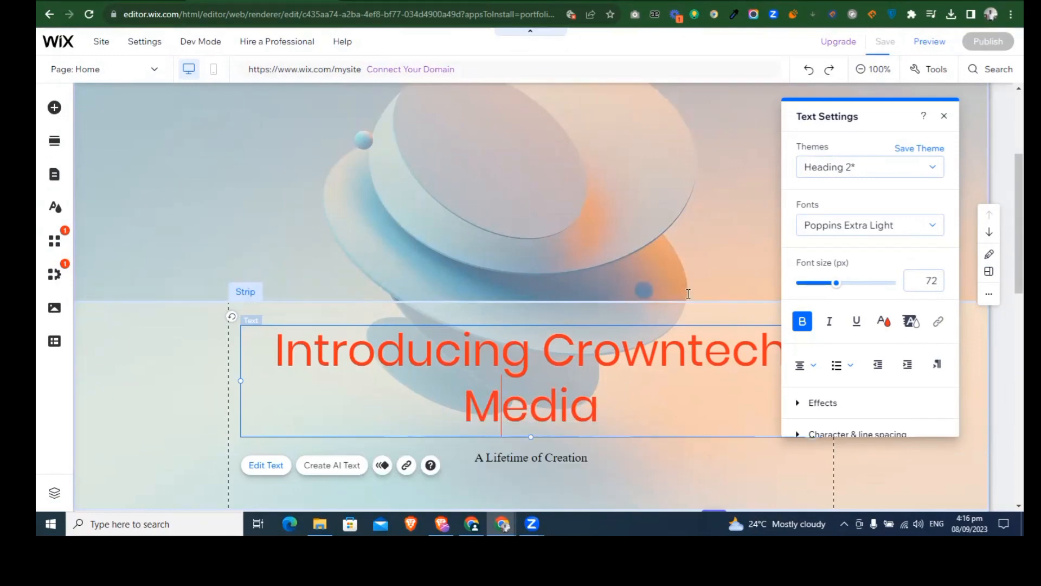
pyautogui.click(944, 115)
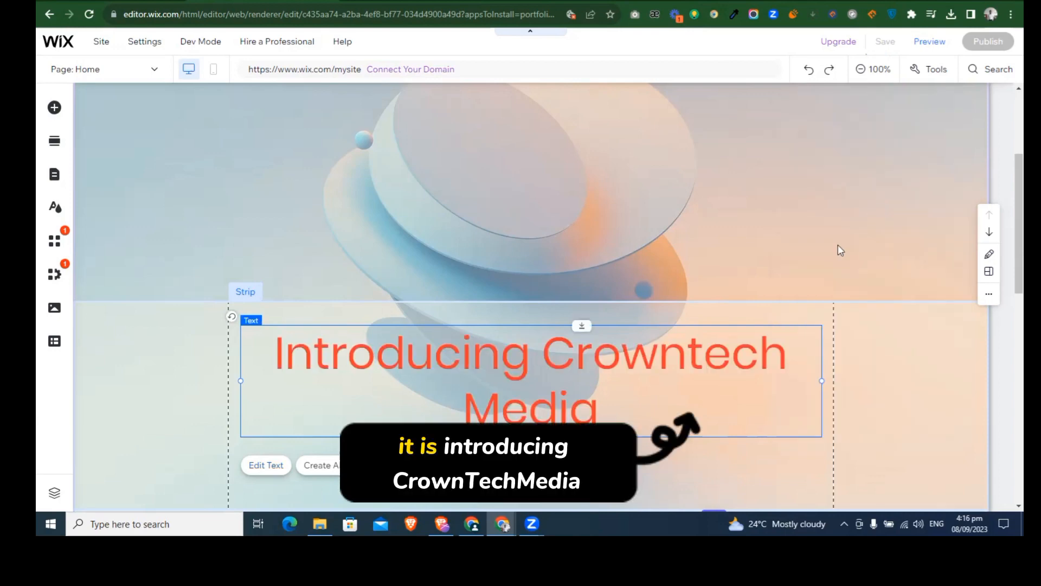
# Step: Reduce the font size of the whole welcome heading to 62 px
pyautogui.click(668, 381)
pyautogui.click(656, 374)
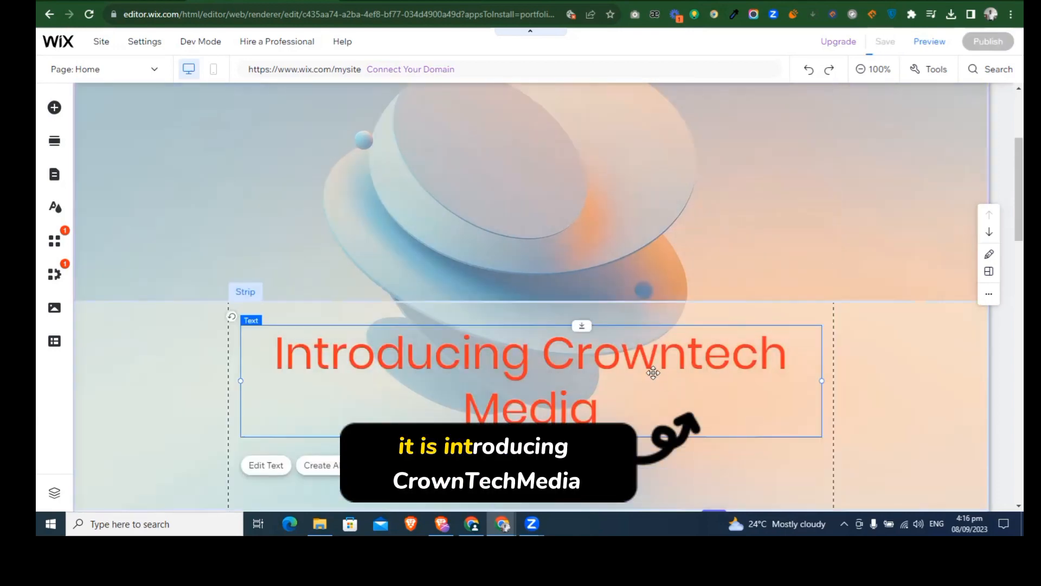
pyautogui.click(655, 373)
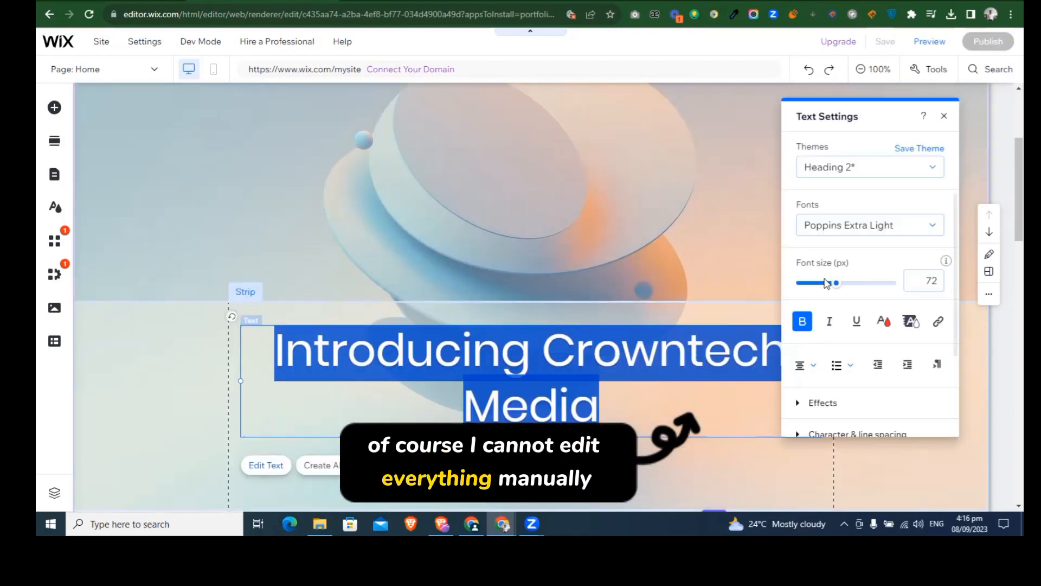
pyautogui.moveTo(833, 288); pyautogui.dragTo(830, 285)
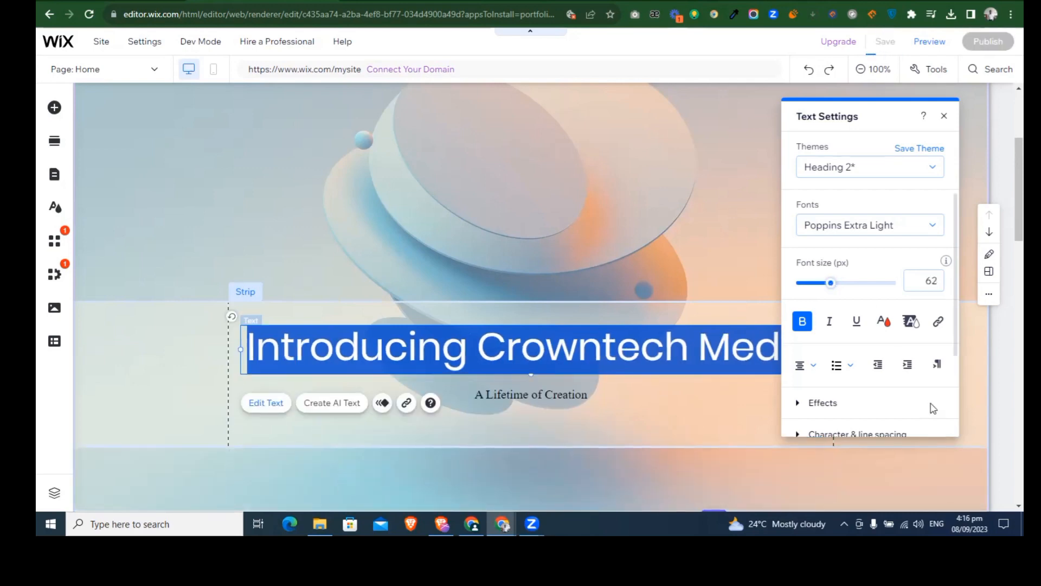
pyautogui.click(944, 116)
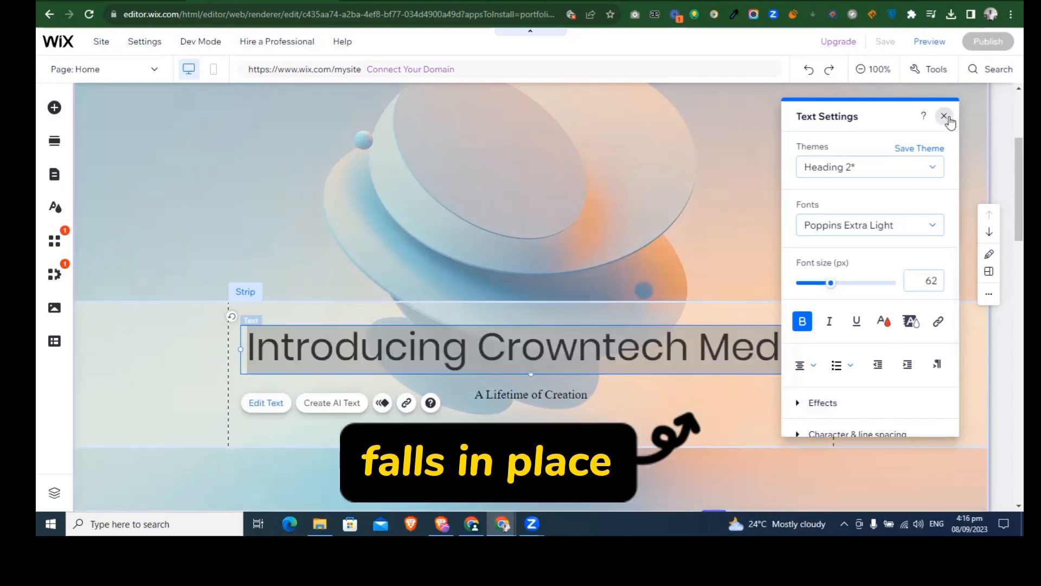
# Step: Look through the homepage's gallery section and check its Quick Edit content and layout options
pyautogui.scroll(-1, 848, 411)
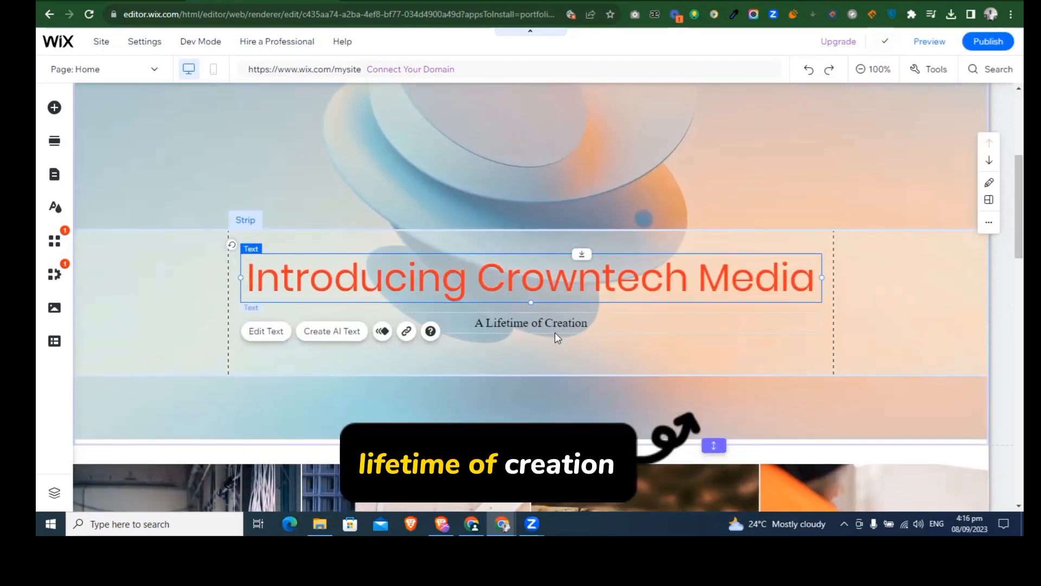
pyautogui.scroll(-5, 555, 332)
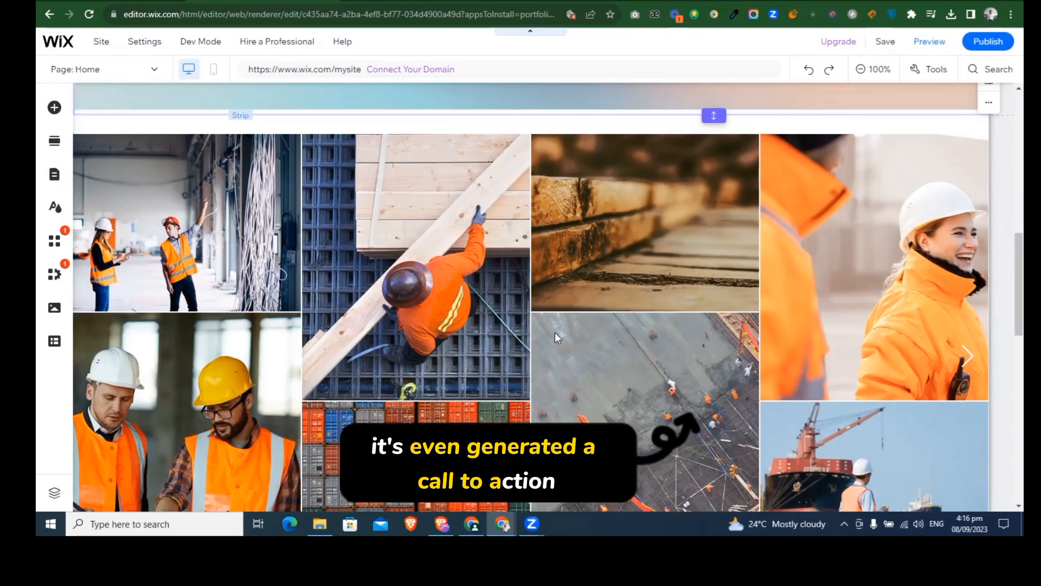
pyautogui.scroll(-1, 554, 332)
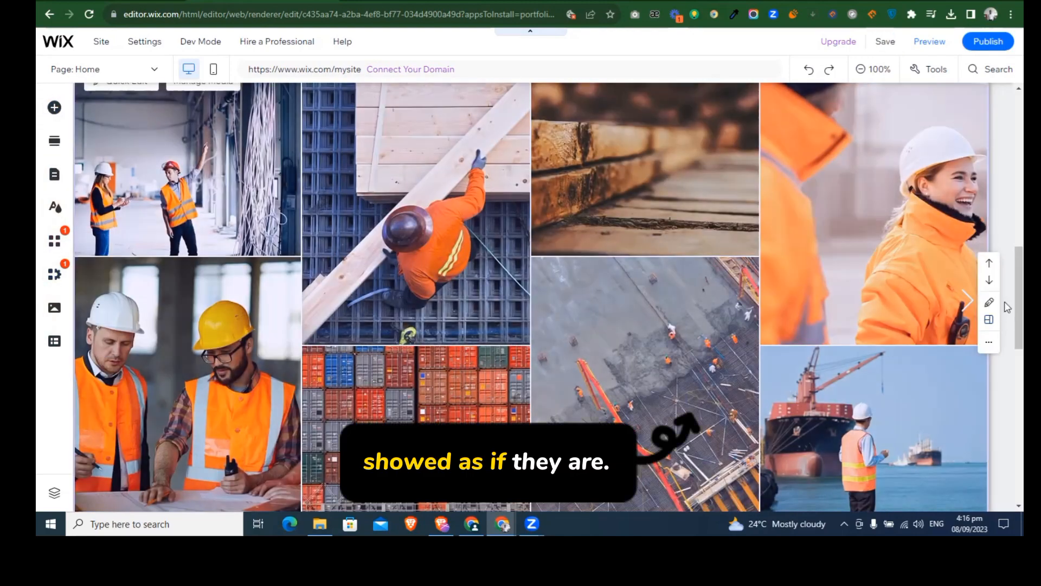
pyautogui.scroll(-5, 1007, 393)
pyautogui.scroll(-2, 1007, 380)
pyautogui.scroll(6, 1007, 325)
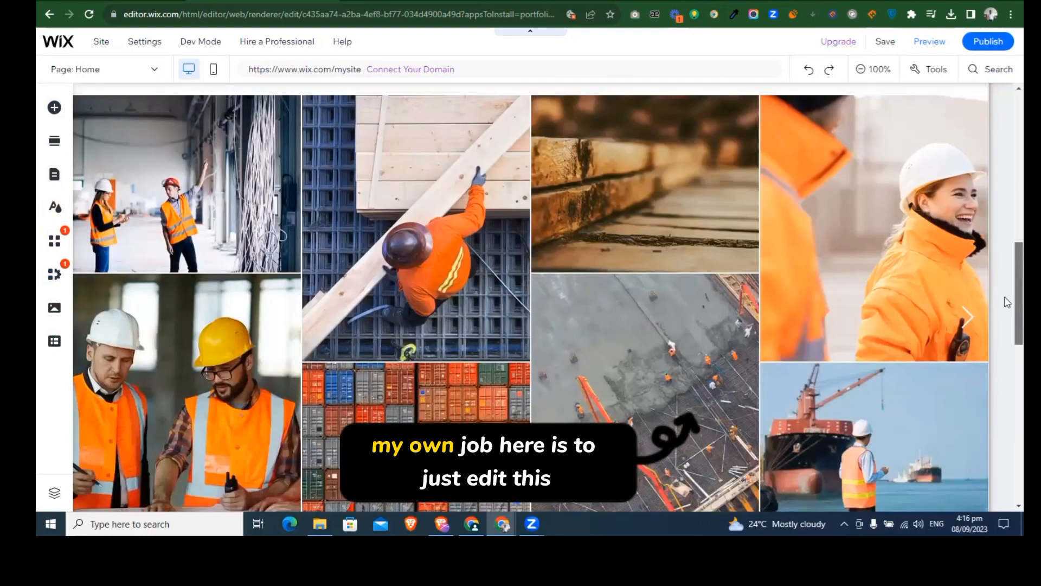
pyautogui.click(576, 291)
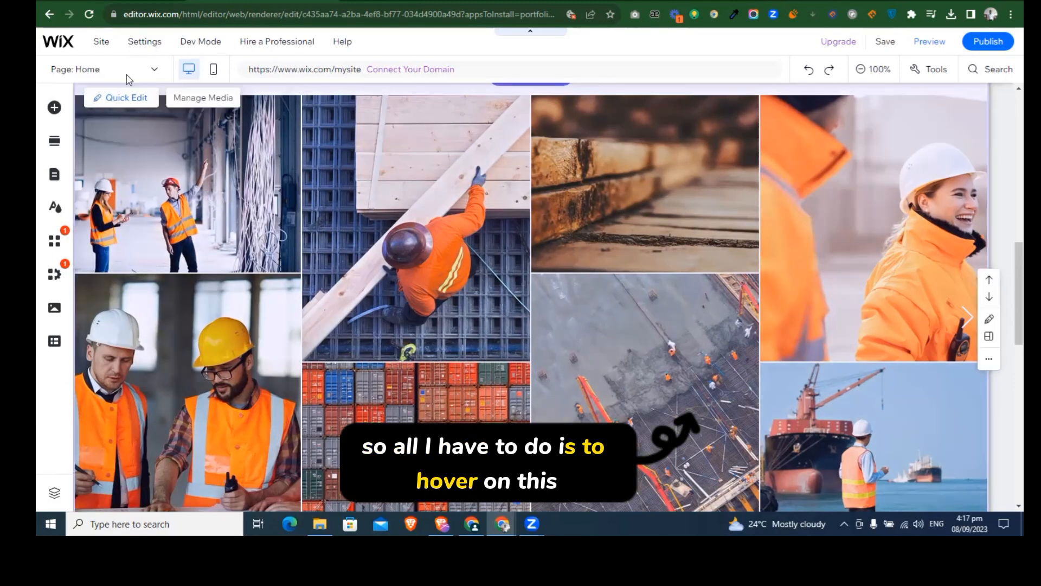
pyautogui.moveTo(188, 152)
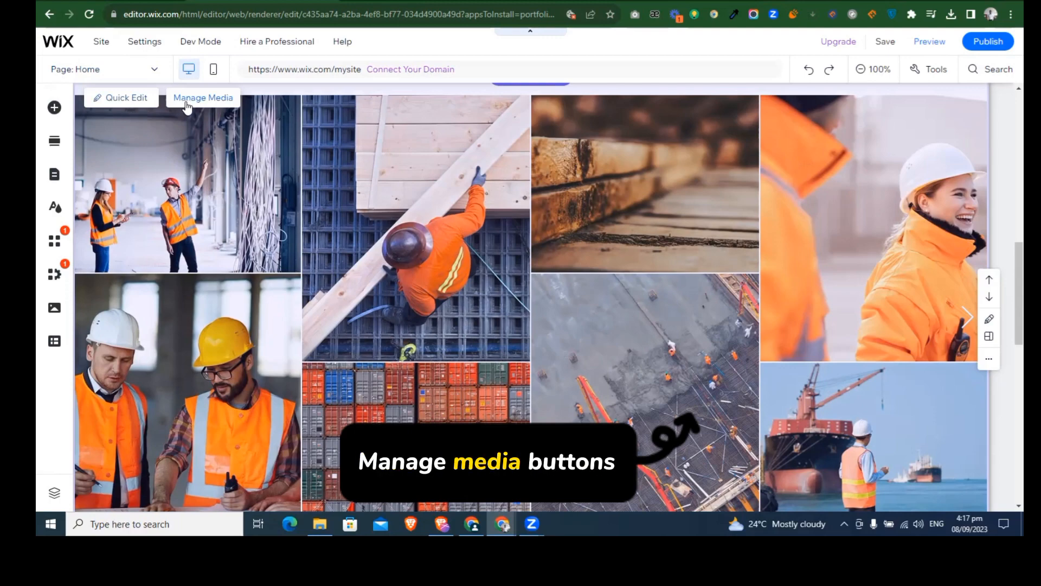
pyautogui.click(147, 101)
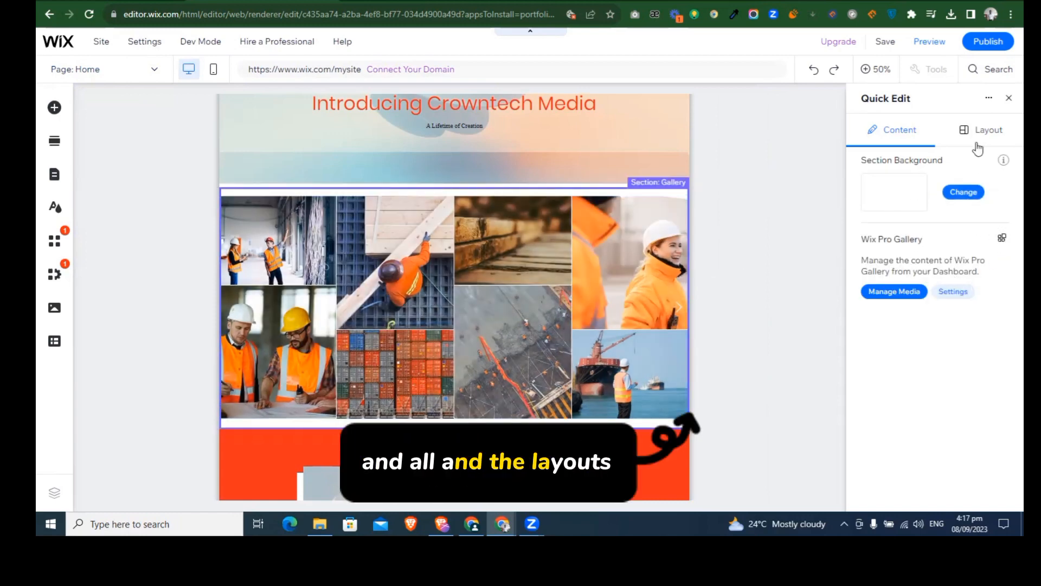
pyautogui.click(978, 144)
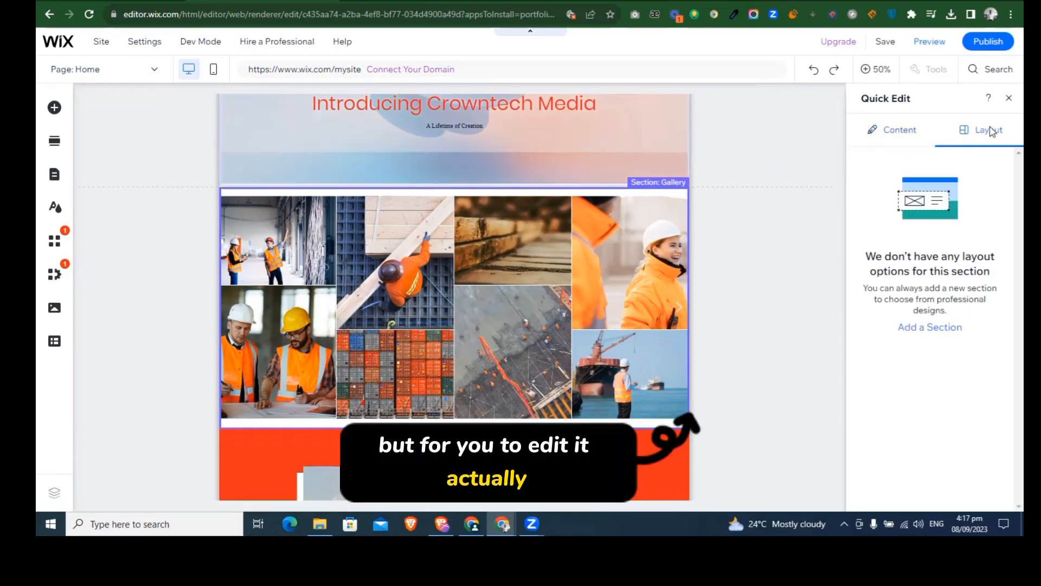
pyautogui.click(424, 269)
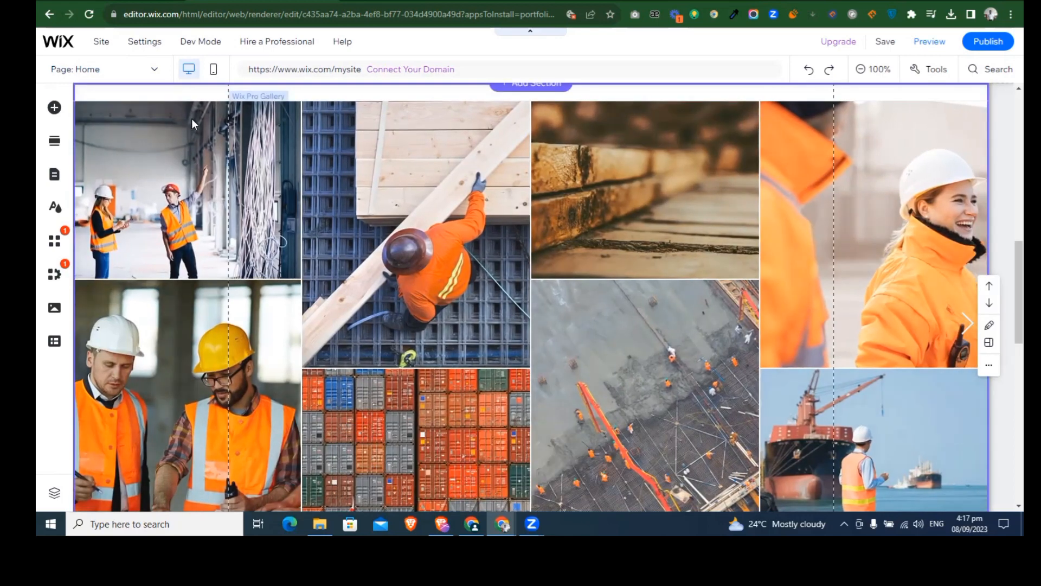
# Step: Replace the first image in the homepage's Pro Gallery with the black-and-white logo from the site files
pyautogui.click(195, 179)
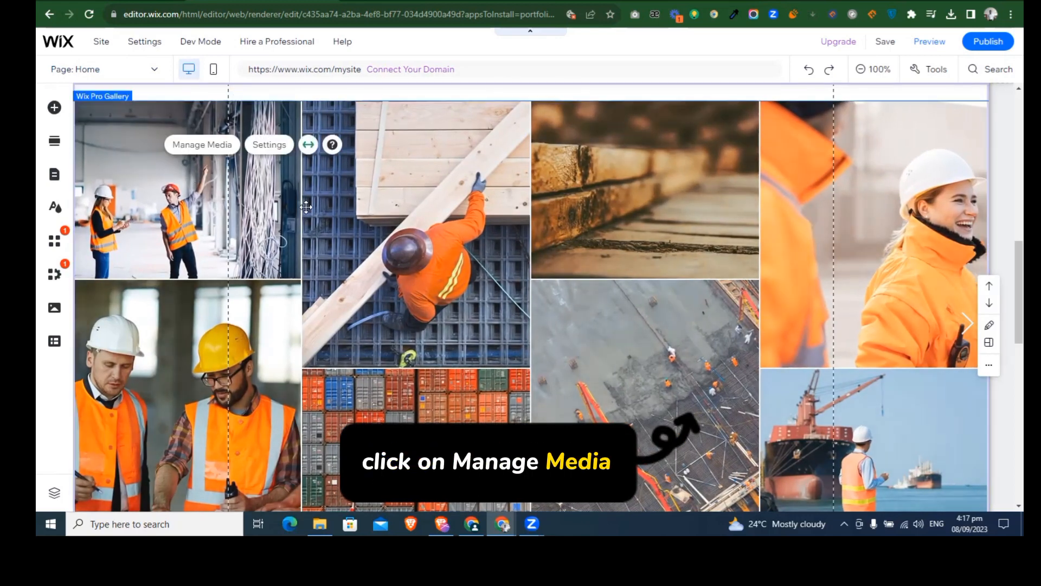
pyautogui.click(221, 151)
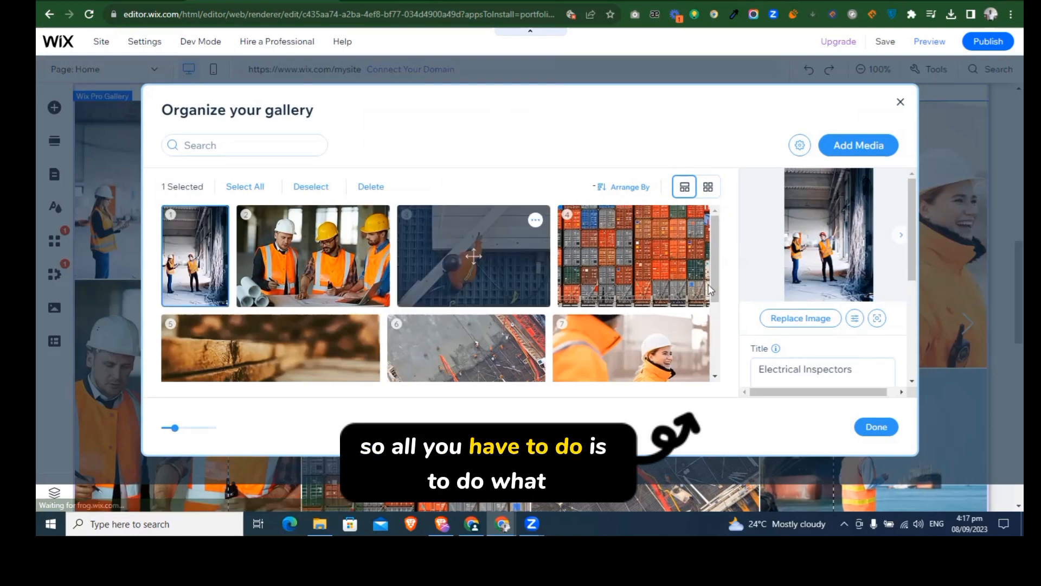
pyautogui.click(797, 317)
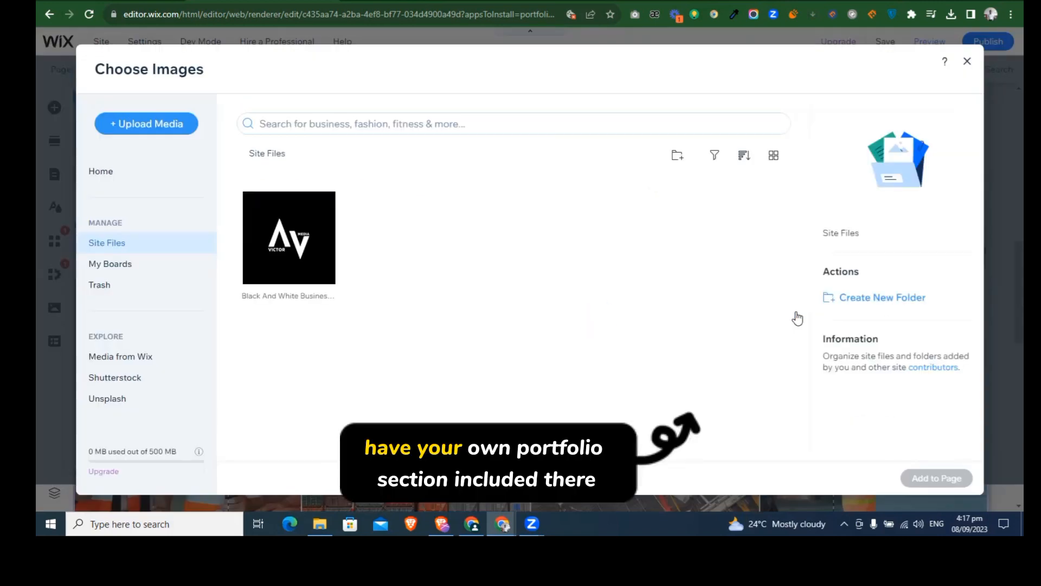
pyautogui.click(274, 237)
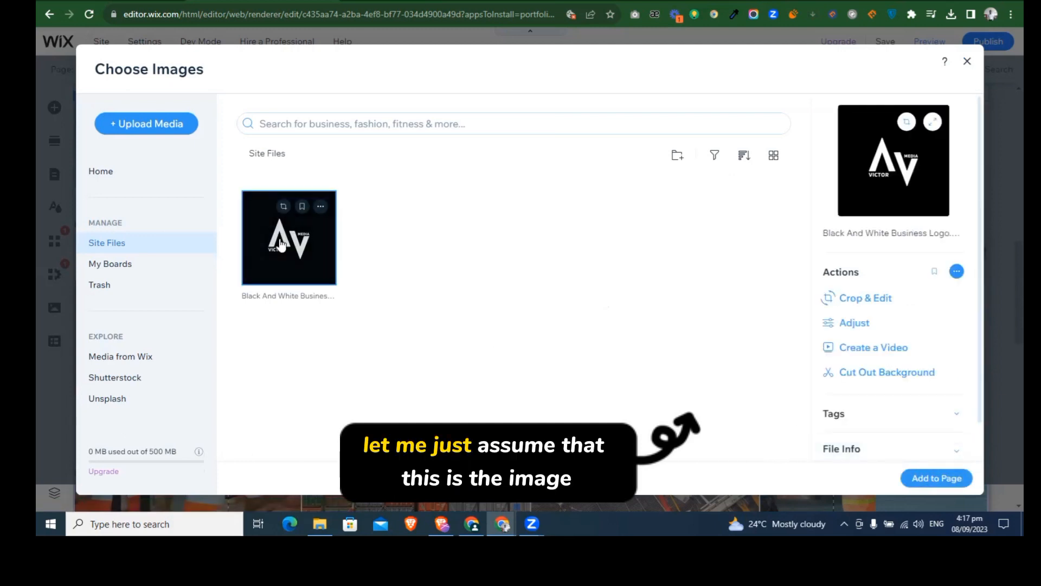
pyautogui.click(926, 480)
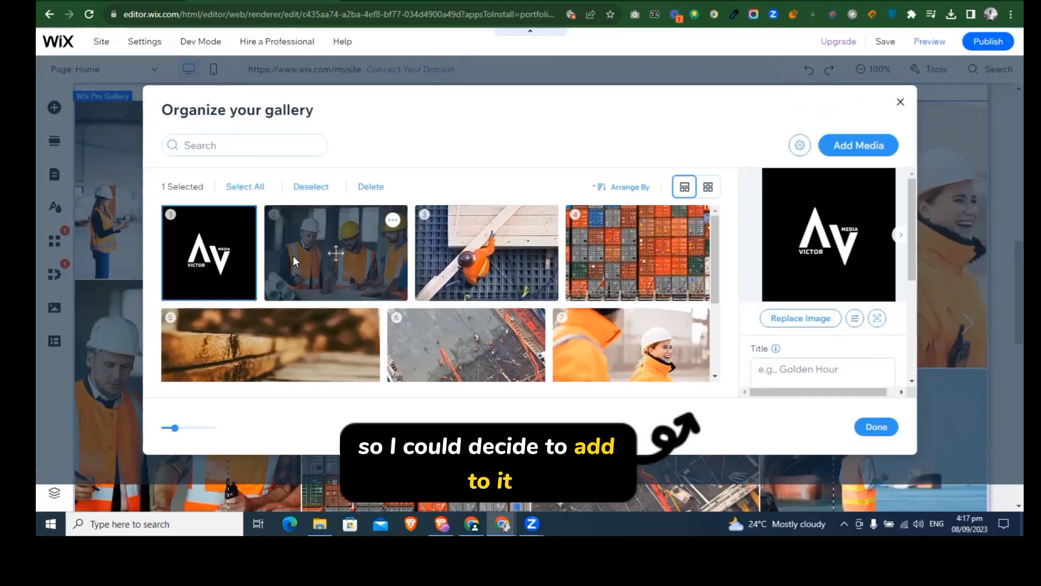
# Step: Replace the second gallery image, the architects discussing a sketch, with the same black-and-white logo and finish organizing the gallery
pyautogui.click(355, 255)
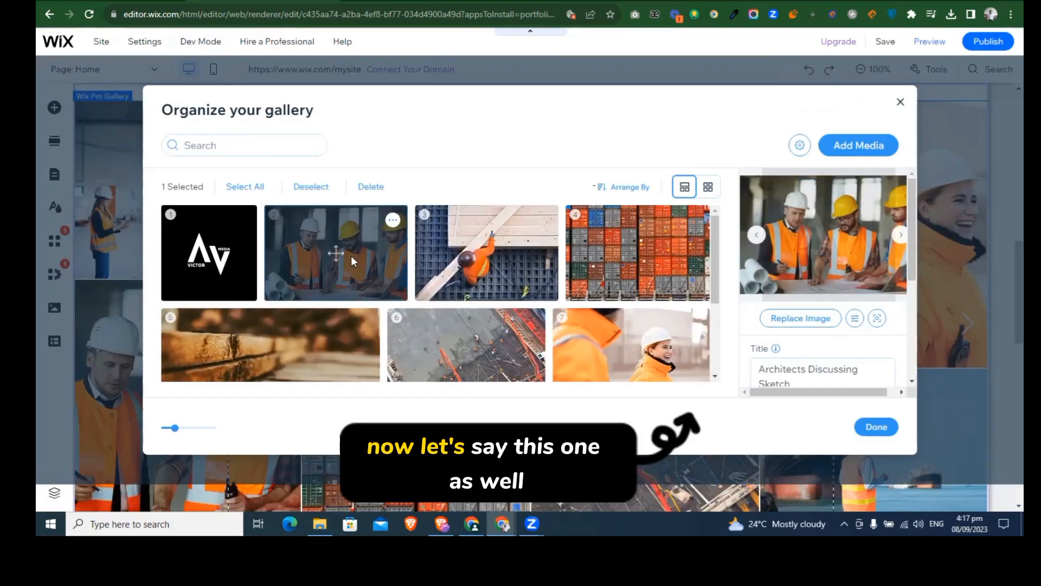
pyautogui.click(770, 318)
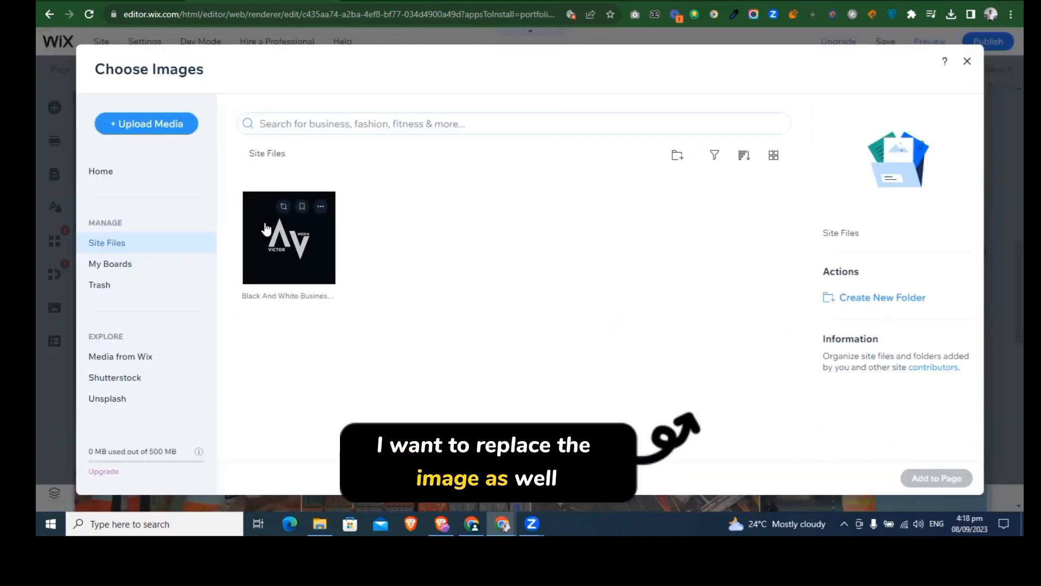
pyautogui.click(266, 228)
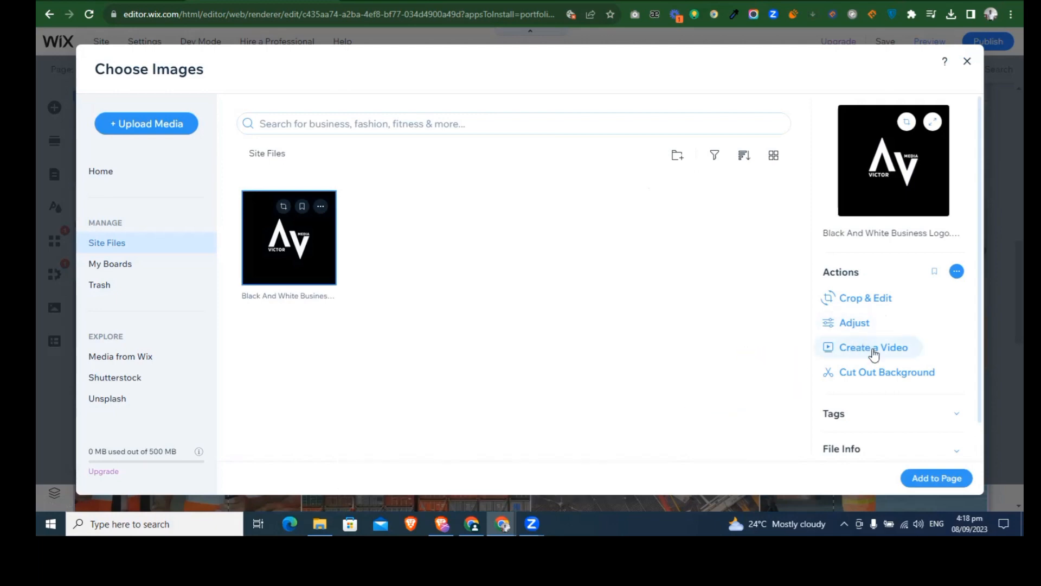
pyautogui.click(936, 480)
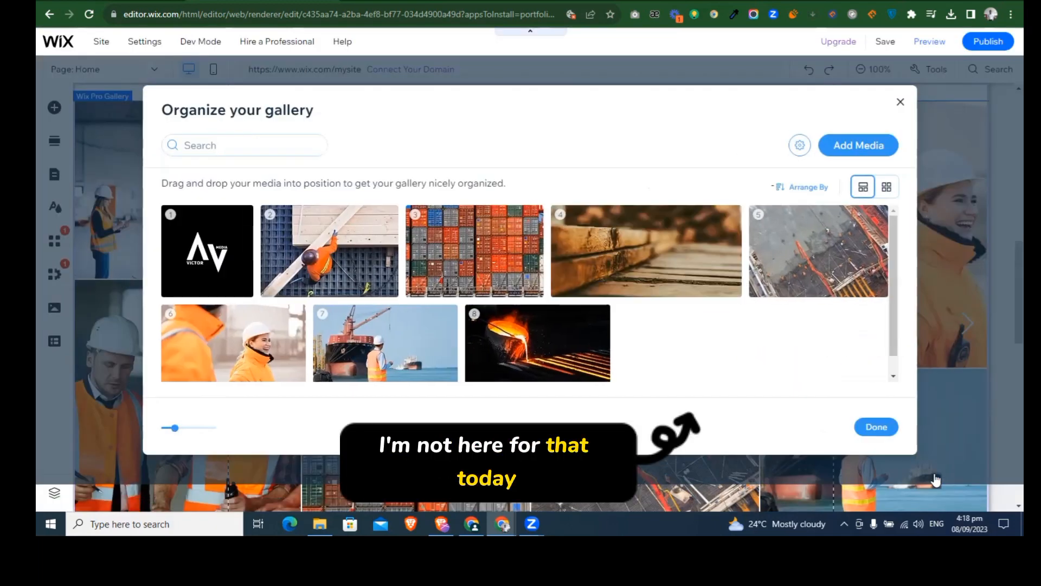
pyautogui.click(874, 428)
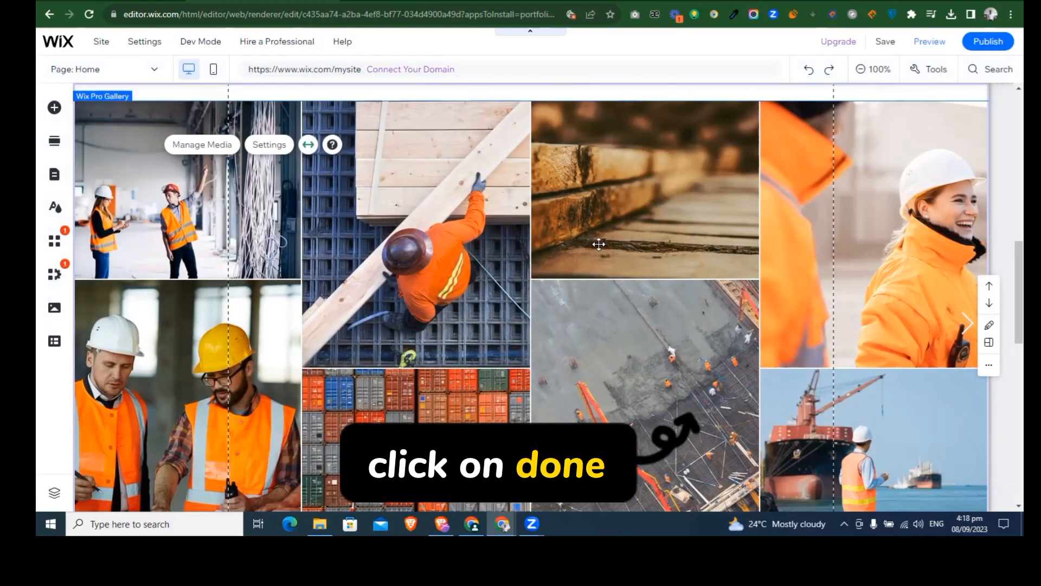
# Step: Edit the footer's copyright line to read "©2023 by crowntechmedia."
pyautogui.scroll(-2, 457, 237)
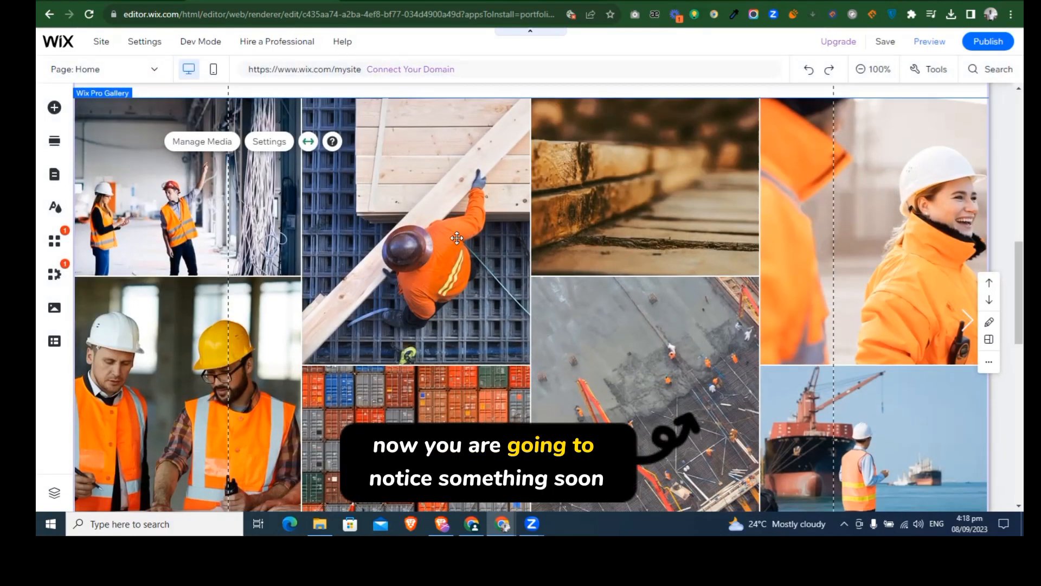
pyautogui.scroll(2, 457, 238)
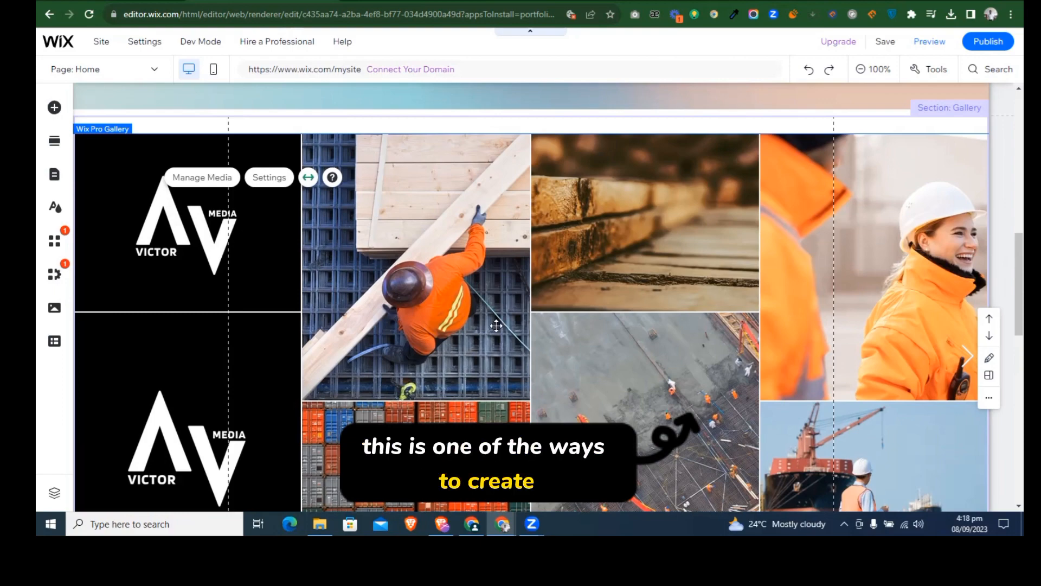
pyautogui.scroll(-4, 516, 293)
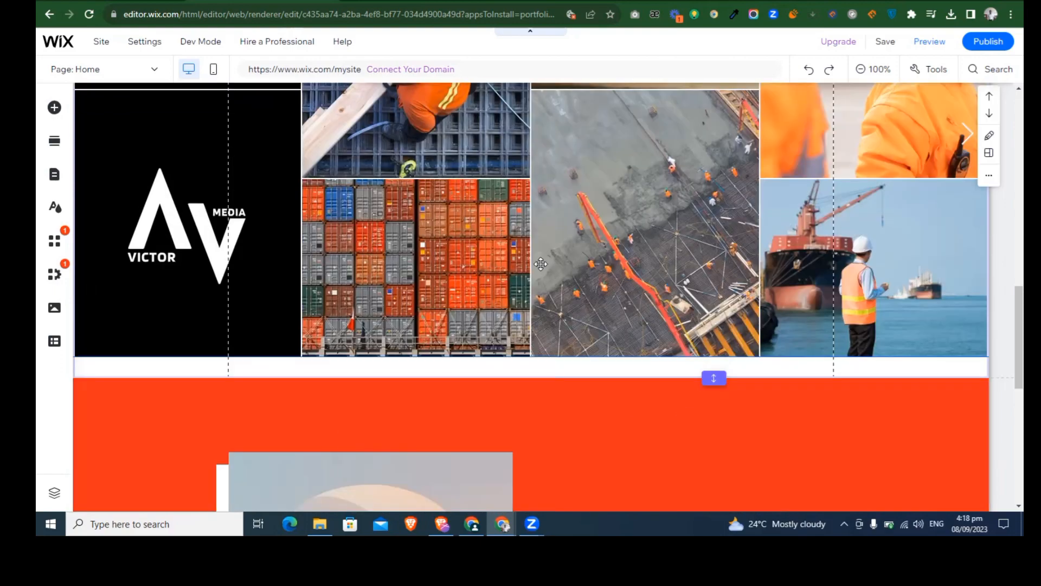
pyautogui.scroll(-8, 720, 230)
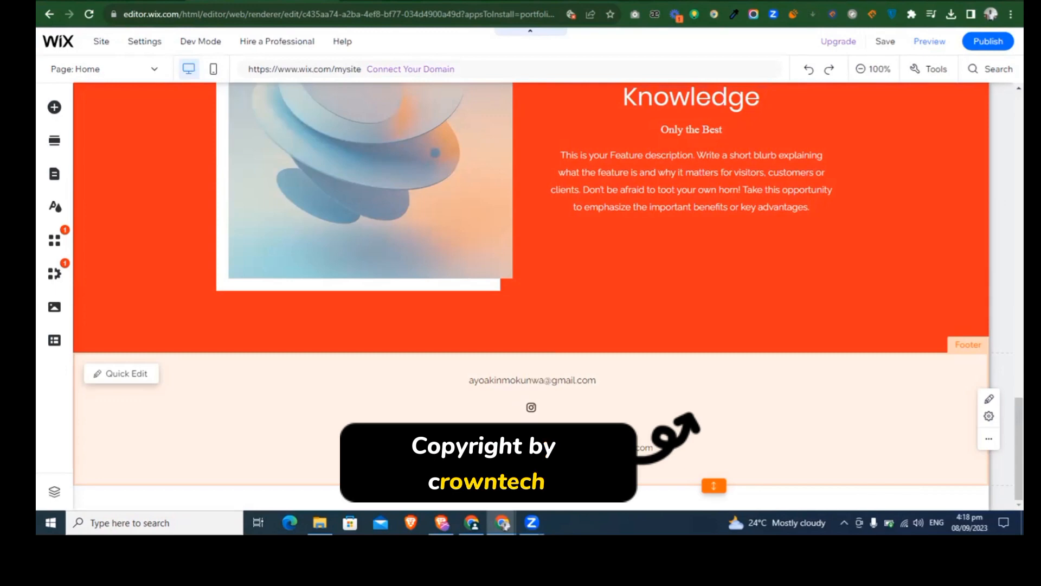
pyautogui.doubleClick(534, 449)
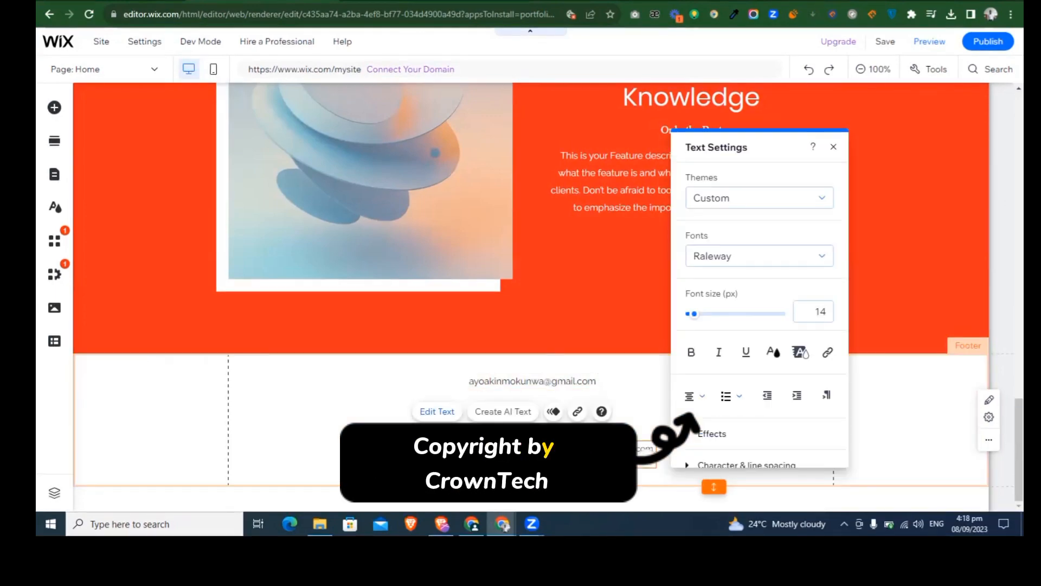
pyautogui.doubleClick(514, 449)
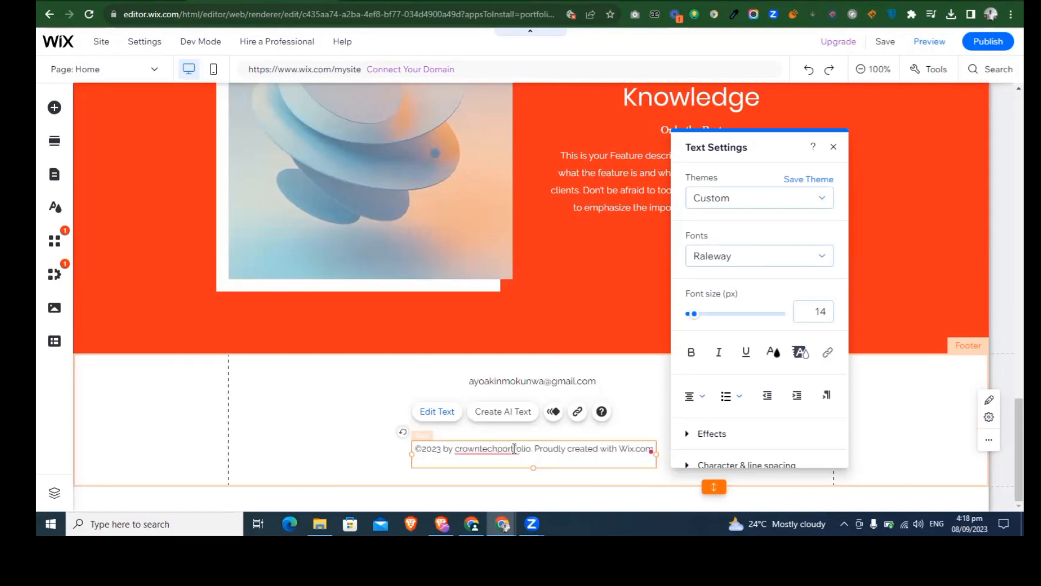
pyautogui.click(520, 448)
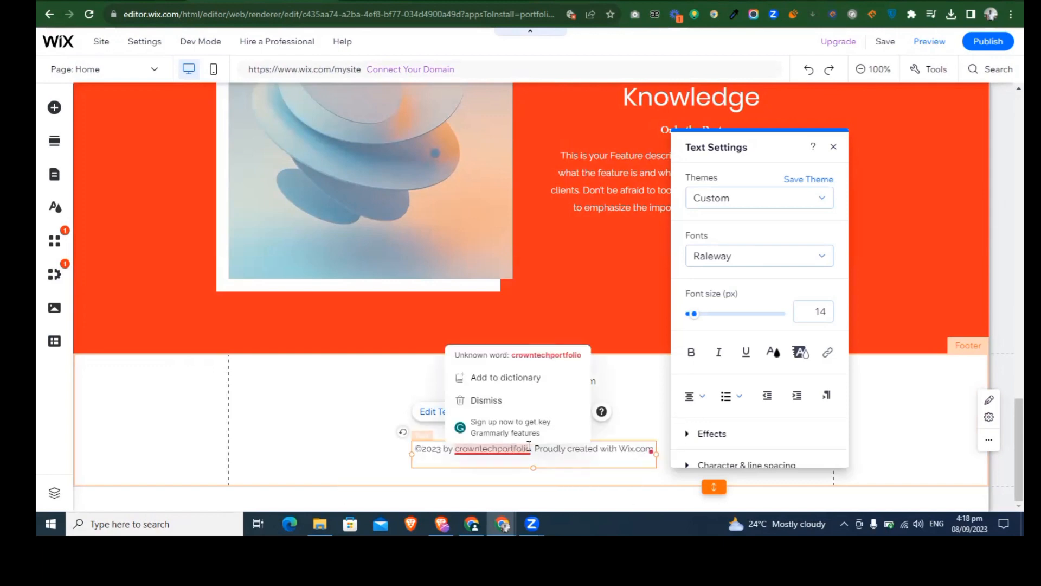
pyautogui.moveTo(531, 447); pyautogui.dragTo(488, 449)
pyautogui.write('media')
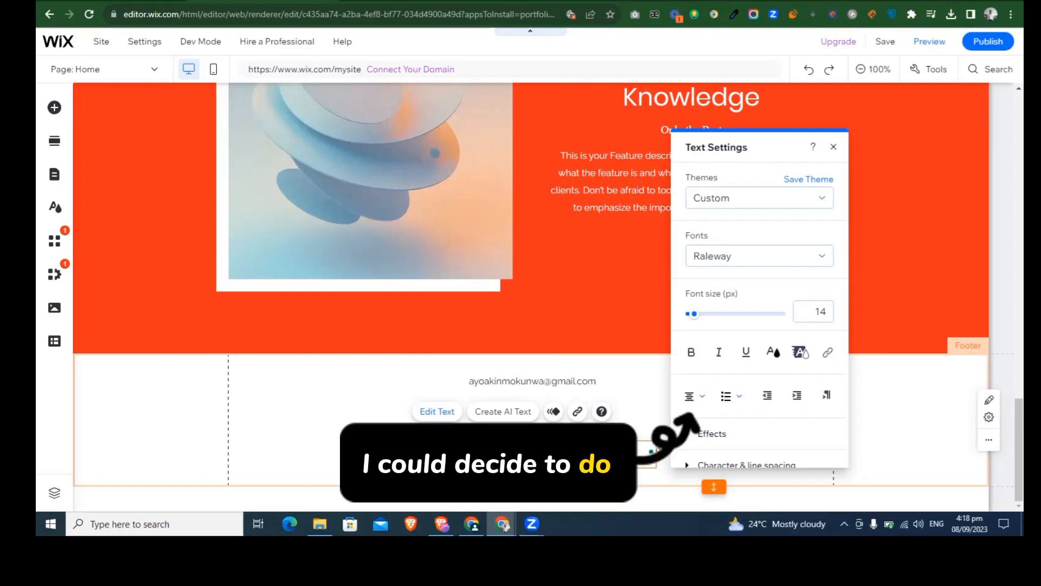
pyautogui.click(833, 147)
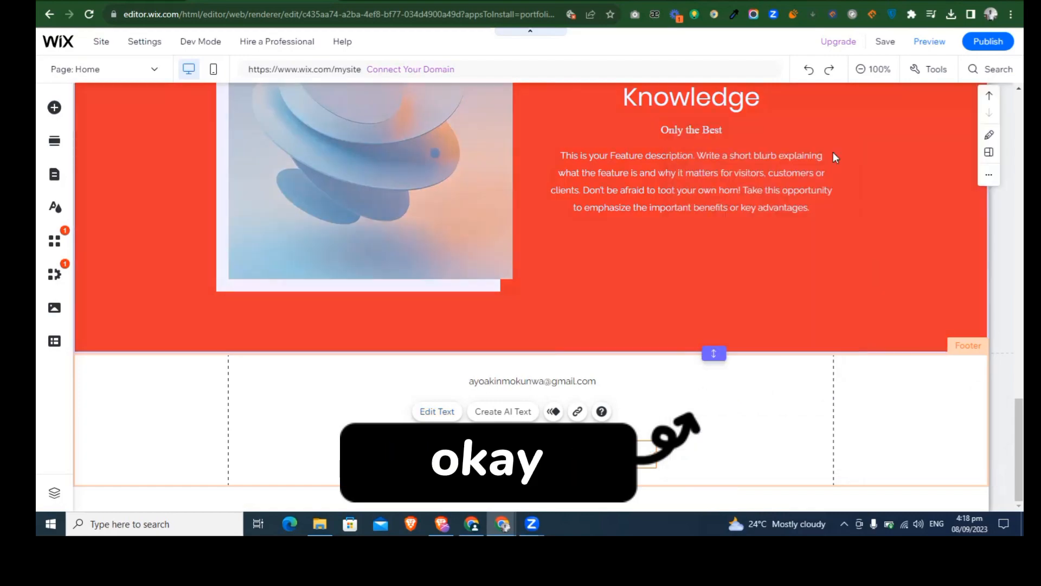
pyautogui.click(923, 418)
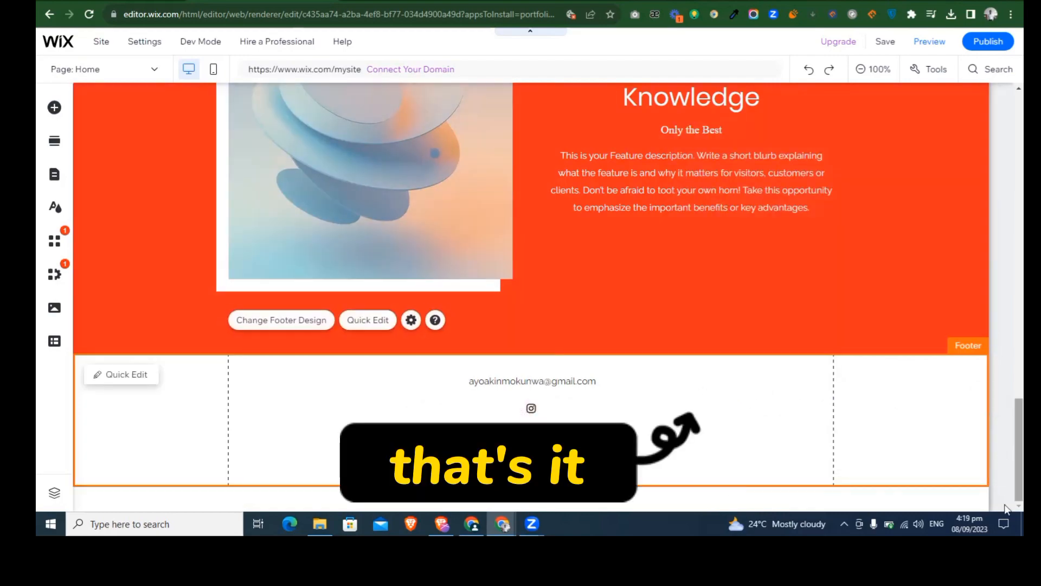
# Step: Replace the feature description under "In Depth Market Knowledge" with placeholder text starting "Let me tweak you" followed by a long run of repeated u's
pyautogui.scroll(15, 1004, 381)
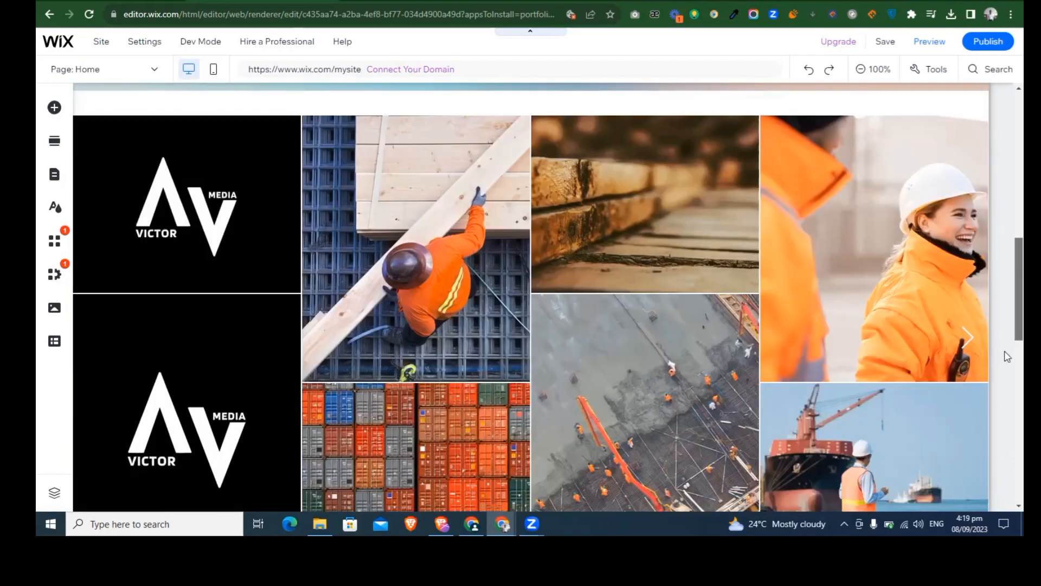
pyautogui.scroll(-12, 1007, 357)
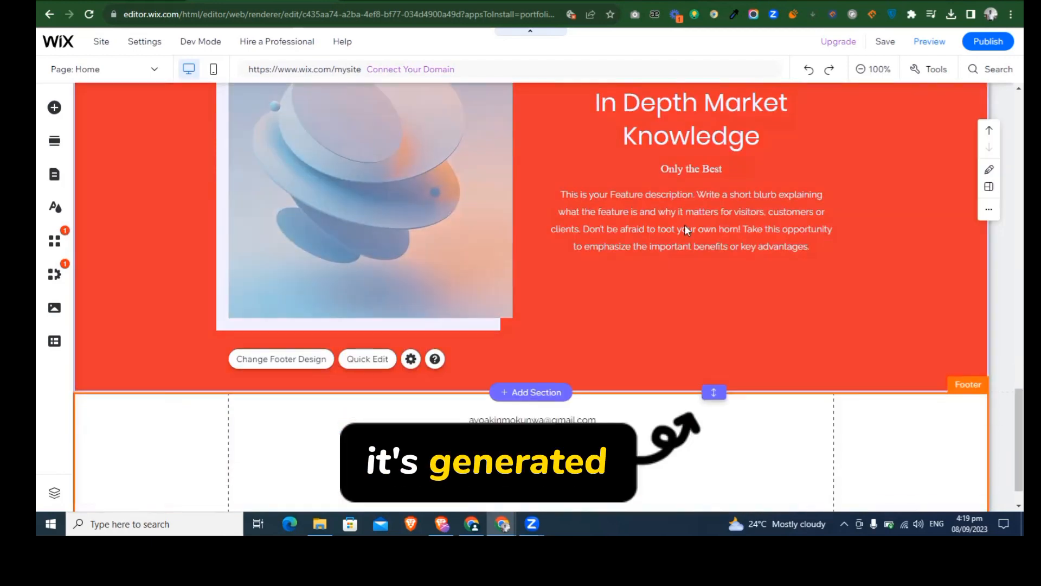
pyautogui.click(685, 225)
pyautogui.doubleClick(686, 225)
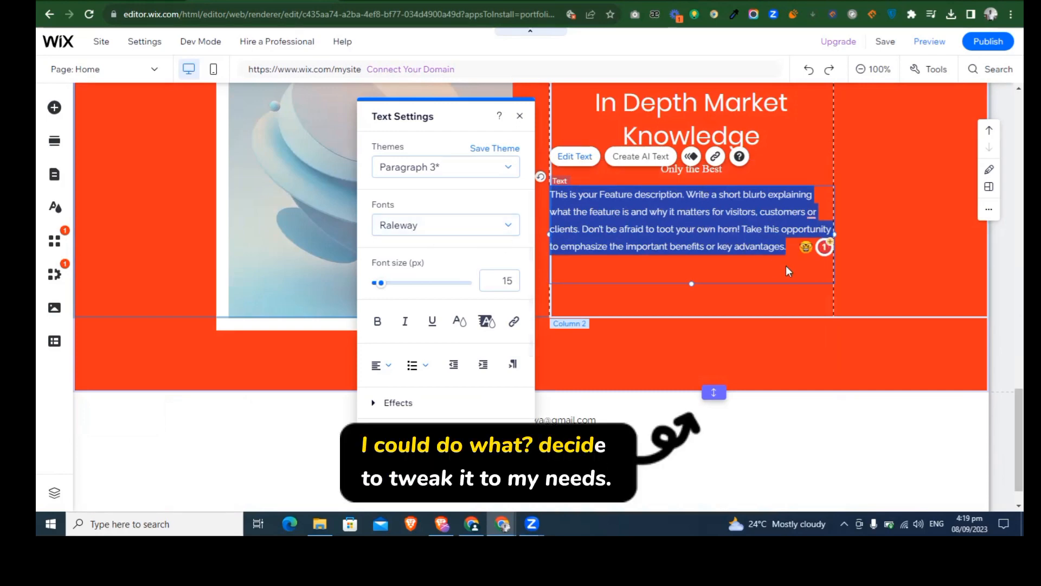
pyautogui.write('Let me')
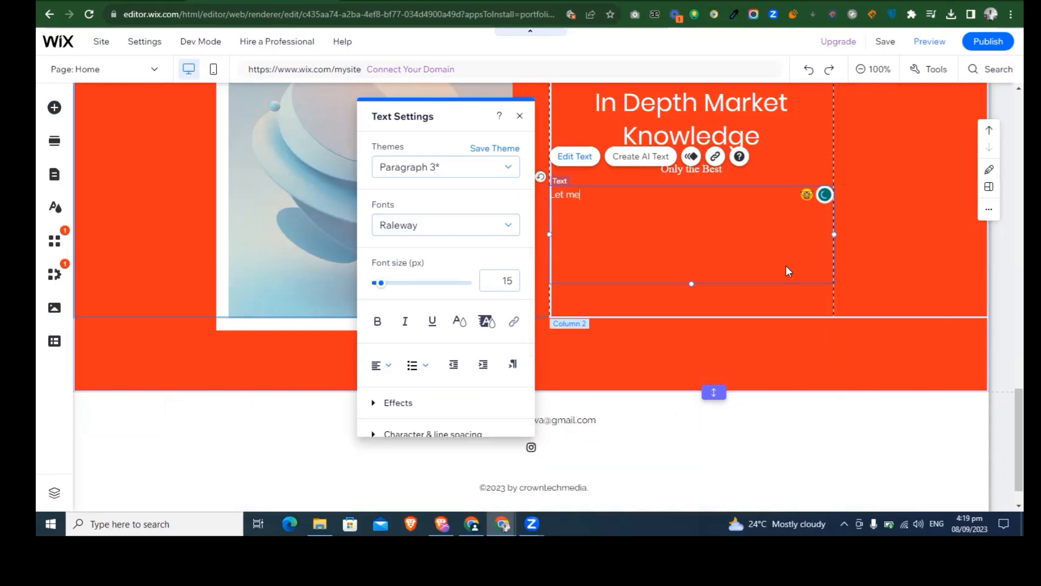
pyautogui.write(' tweak youuuuuuuuuuuuuuuuuuuuuuuuuu')
pyautogui.hotkey('ctrl', 'BackSpace')
pyautogui.write('youuuuuuuuuuuuuuuuuuuuuuuuuuuuuuuuuuuuuuuuuuuuuuuuuuuuuuuuuuuuuuuuuuuuuuuuuuuuuuuuuuuuuuuuuuuuuuuuuuuuuuuuuuu')
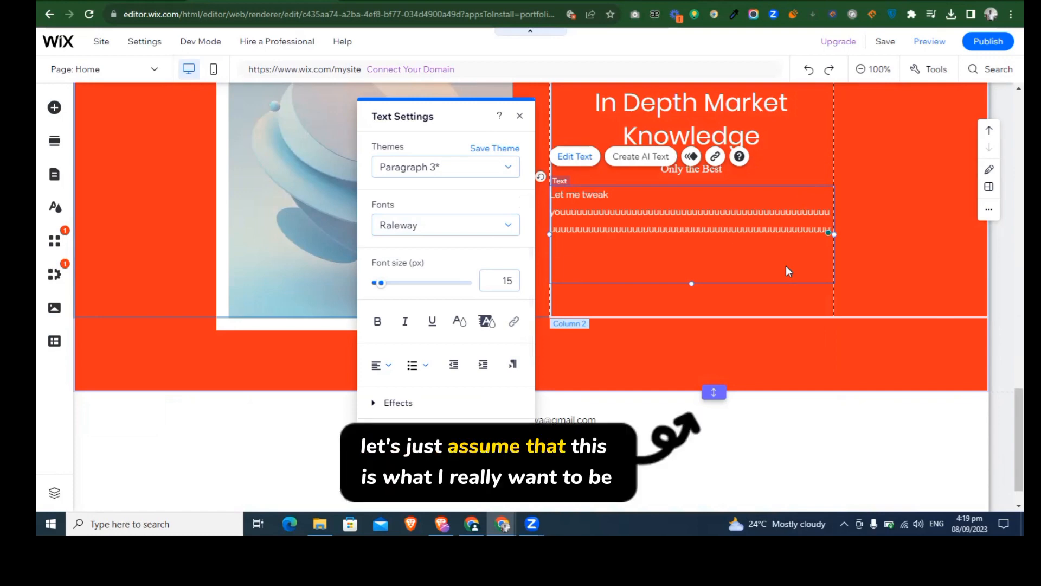
pyautogui.write('uuuuuuuuuuuuuu')
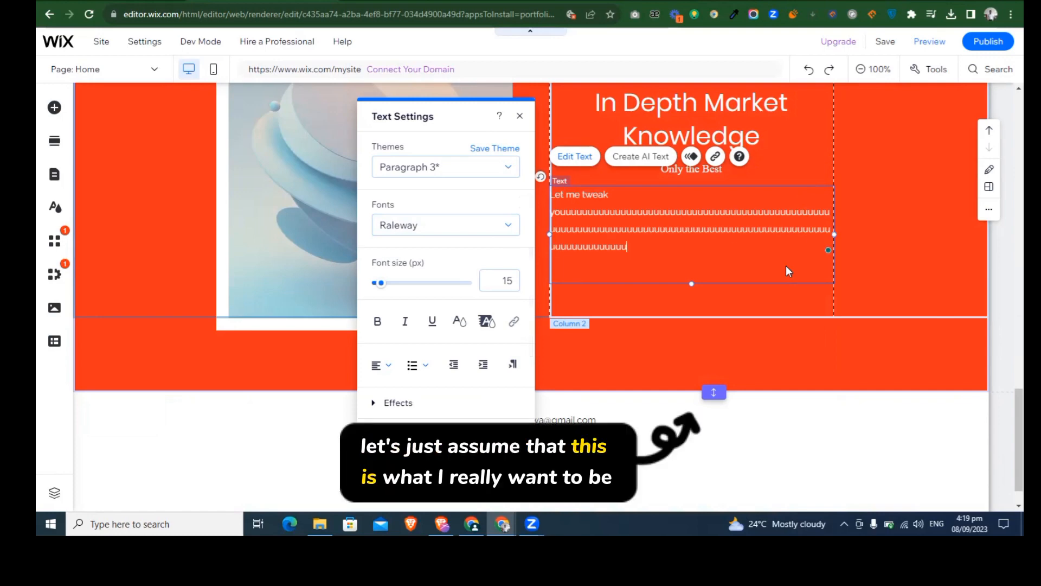
pyautogui.click(919, 249)
# Step: Publish the site and open its live version from the publishing confirmation
pyautogui.scroll(15, 1004, 323)
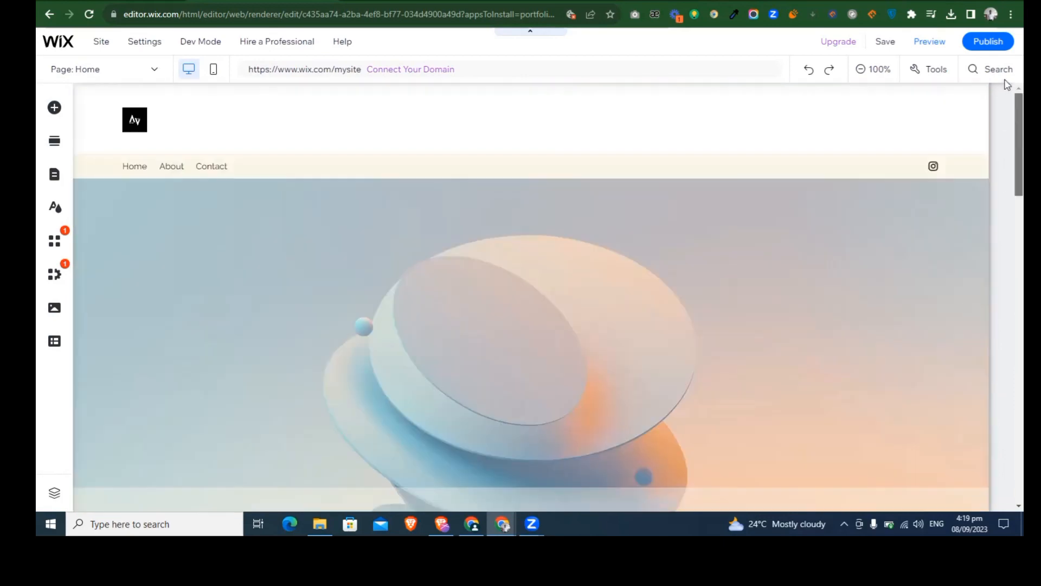
pyautogui.click(975, 46)
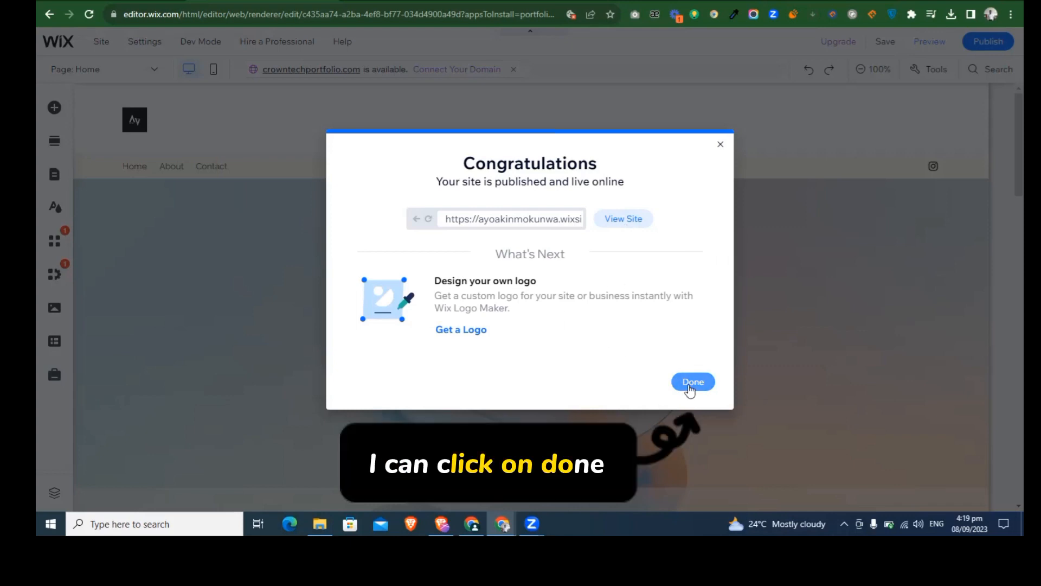
pyautogui.click(614, 220)
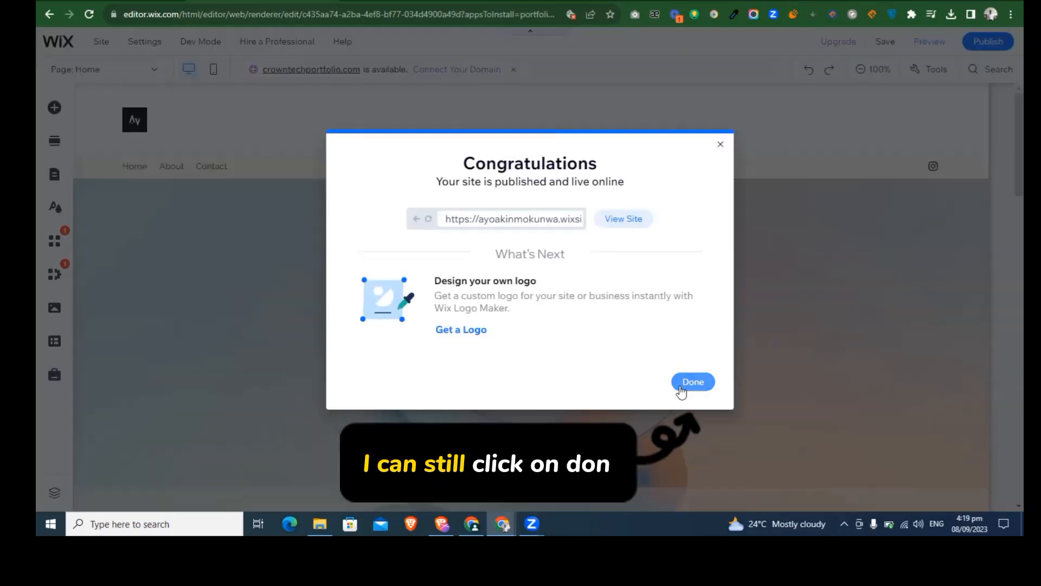
pyautogui.click(682, 386)
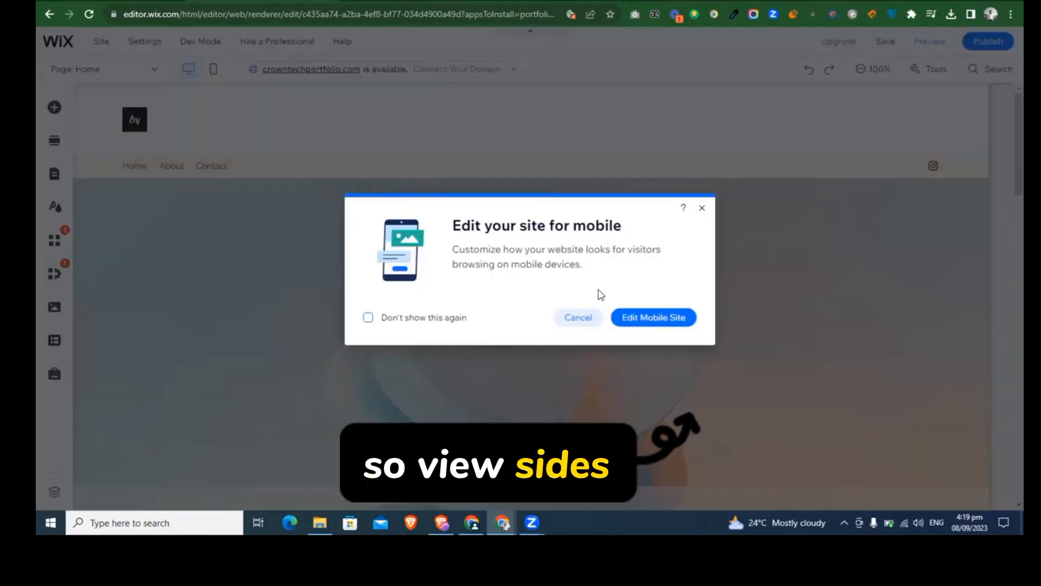
# Step: Switch the homepage to the mobile view and check its layout from header to footer
pyautogui.click(644, 320)
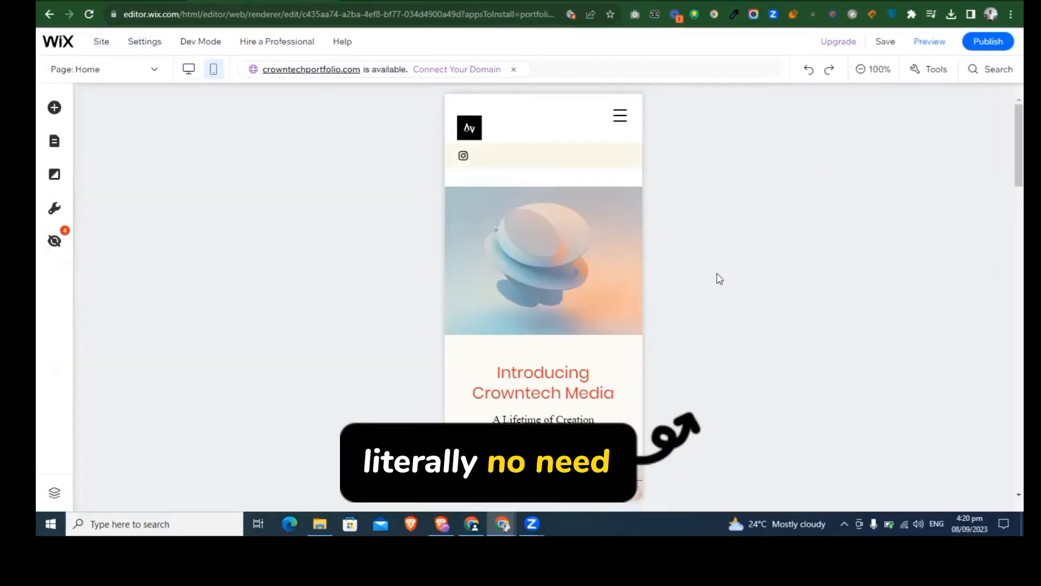
pyautogui.moveTo(1007, 186); pyautogui.dragTo(1007, 482)
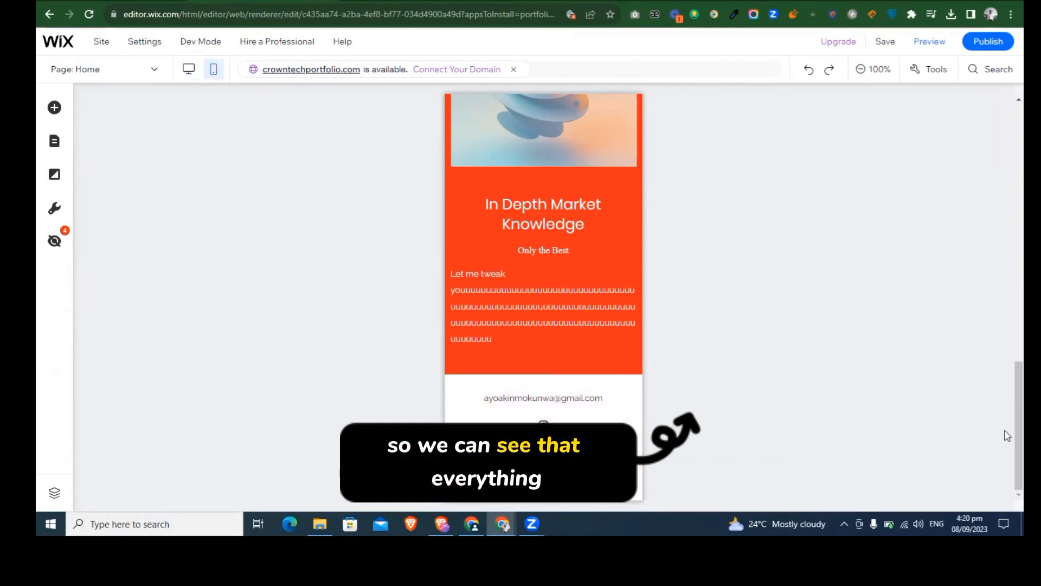
pyautogui.scroll(5, 998, 340)
pyautogui.scroll(6, 965, 260)
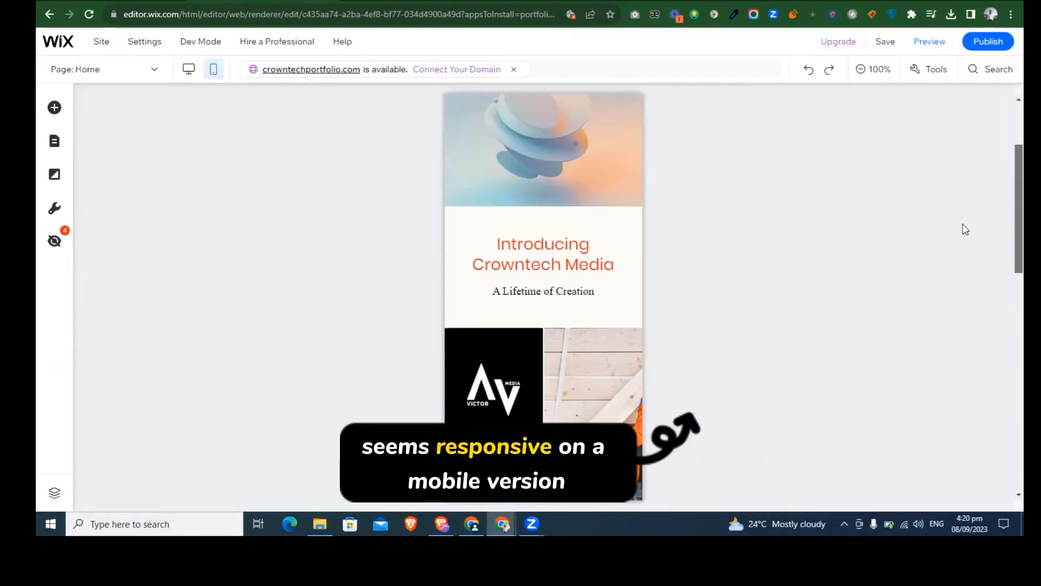
pyautogui.click(604, 118)
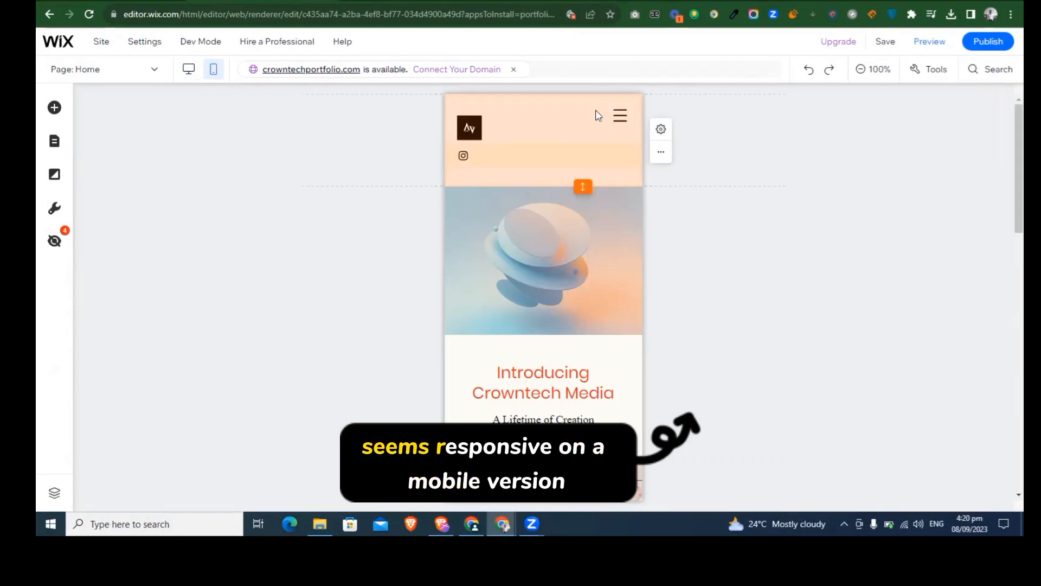
pyautogui.press('Escape')
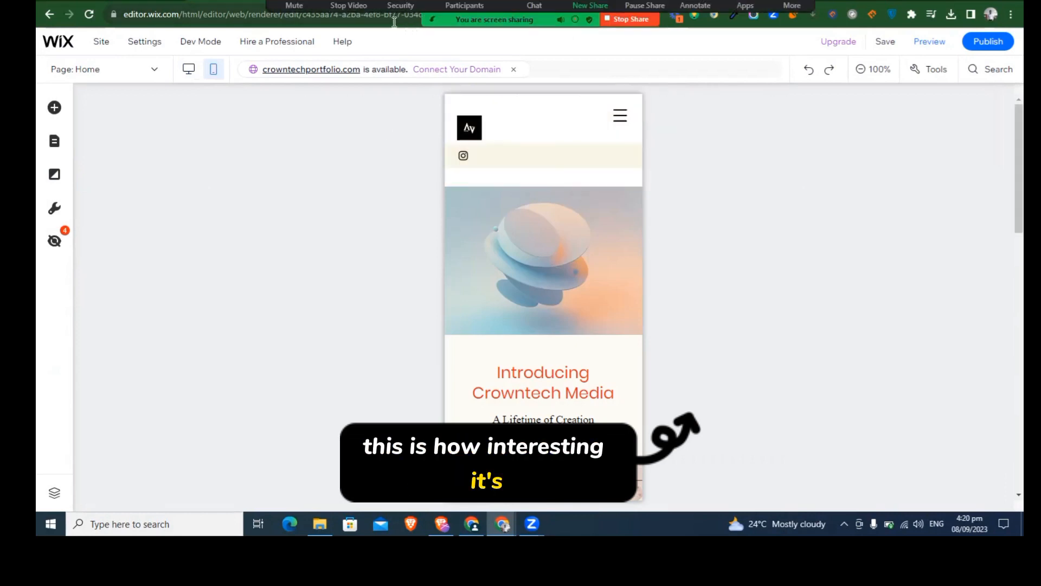
# Step: Switch to the published live site and review its homepage from the header through the gallery to the "In Depth Market Knowledge" section
pyautogui.click(353, 7)
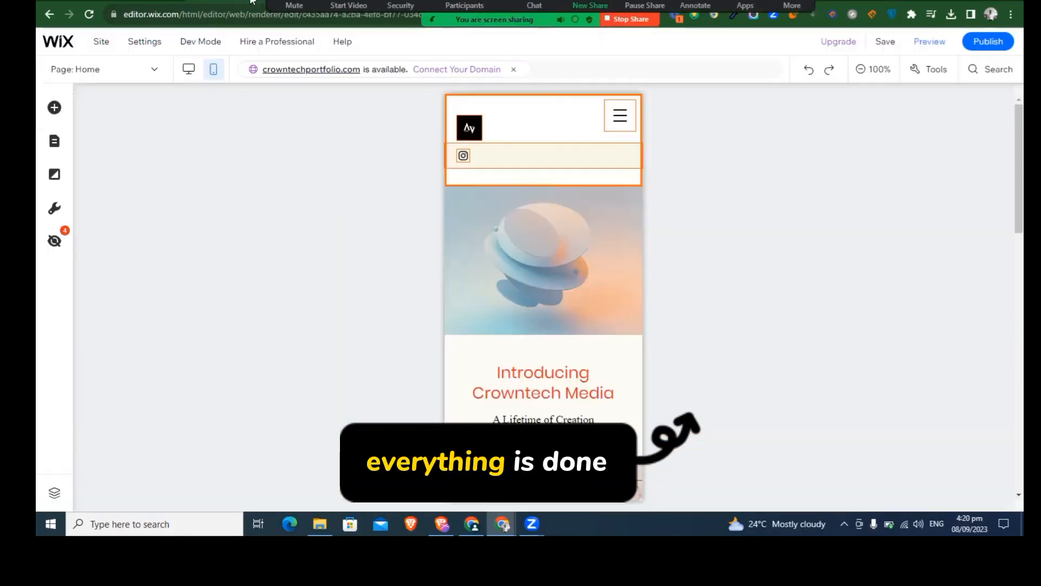
pyautogui.click(476, 176)
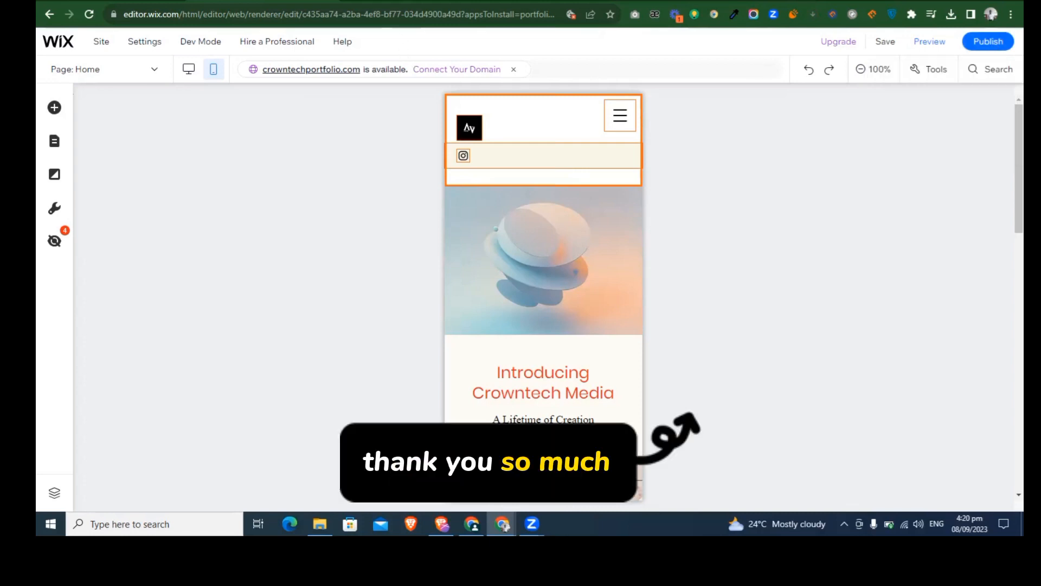
pyautogui.click(411, 1)
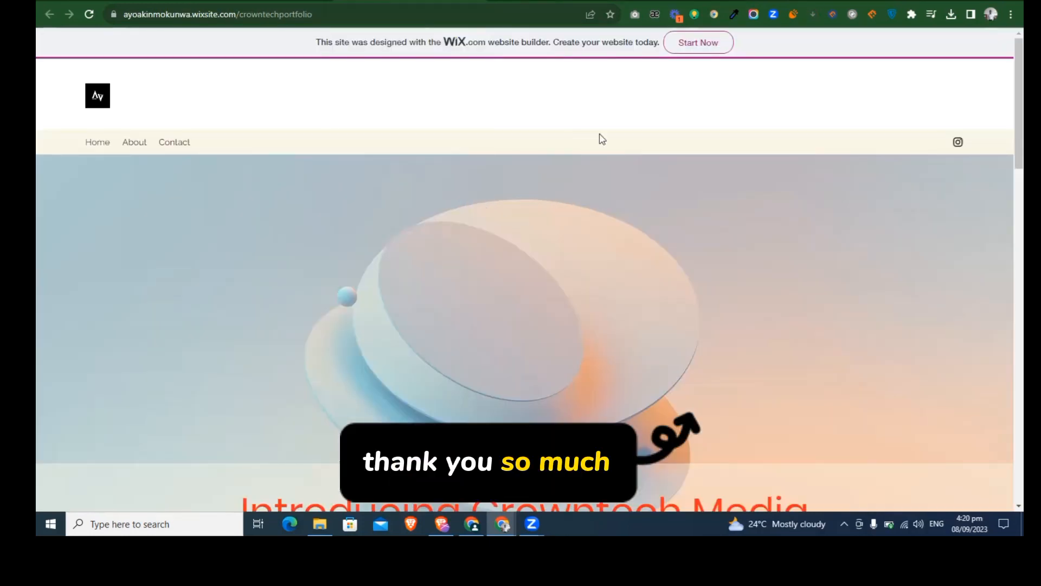
pyautogui.scroll(-10, 793, 220)
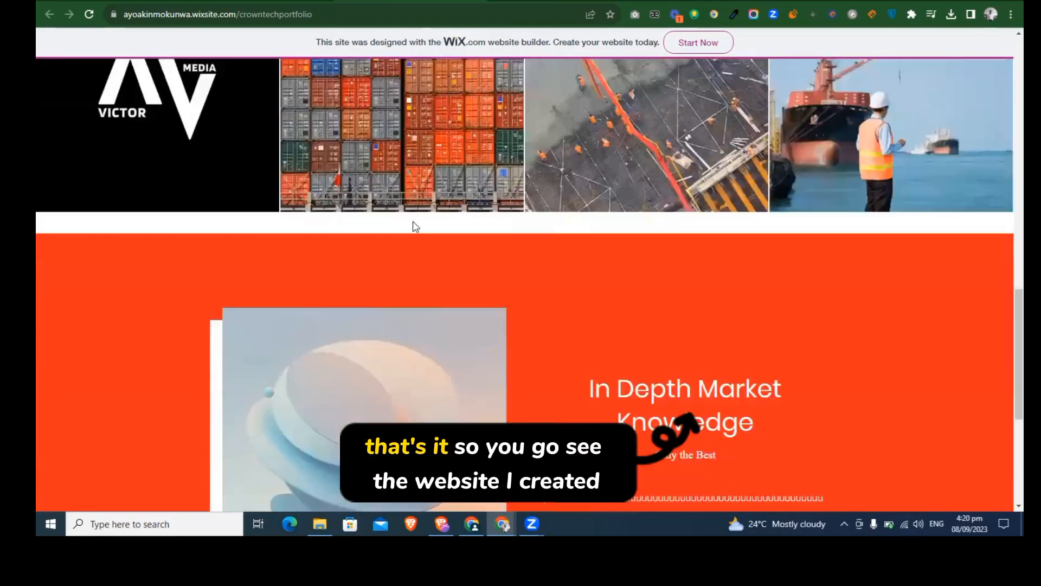
pyautogui.scroll(-5, 1004, 379)
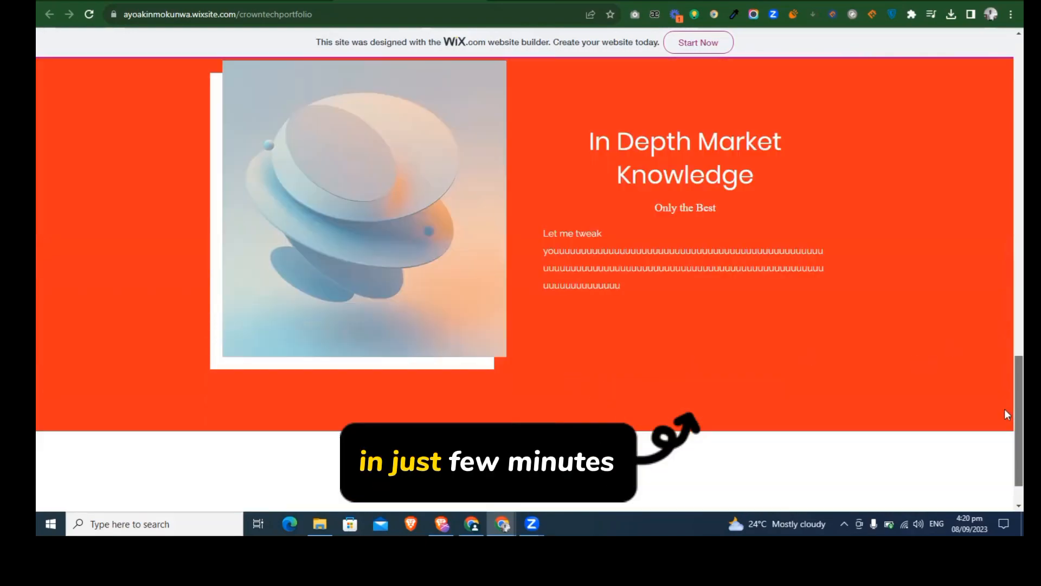
pyautogui.scroll(5, 988, 330)
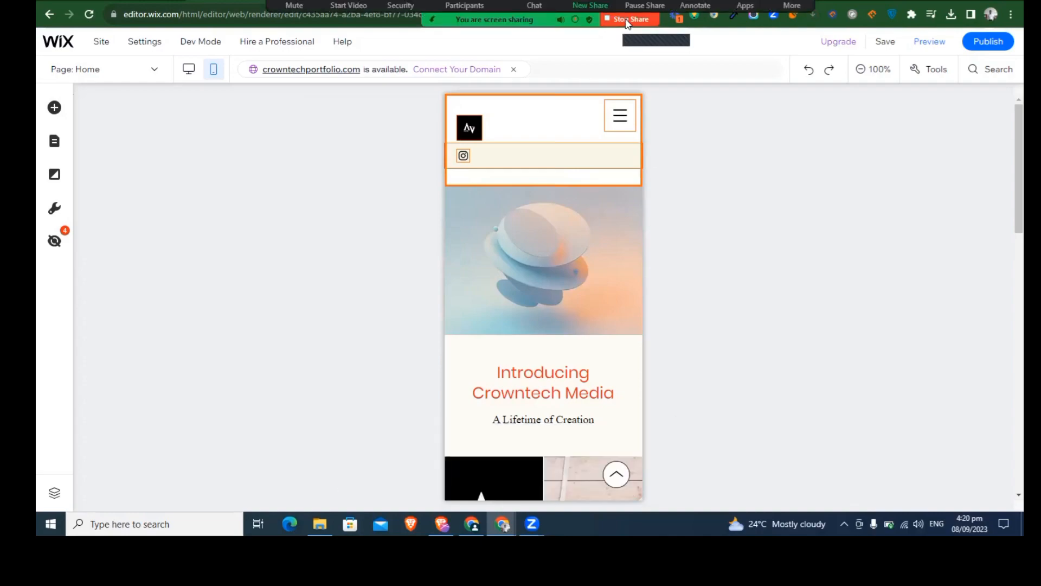
pyautogui.click(627, 23)
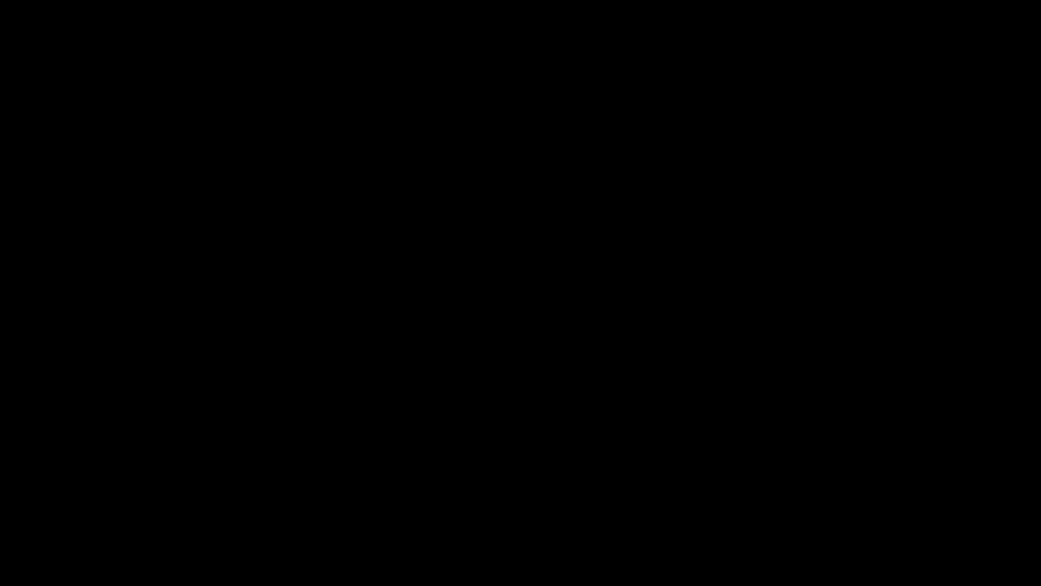